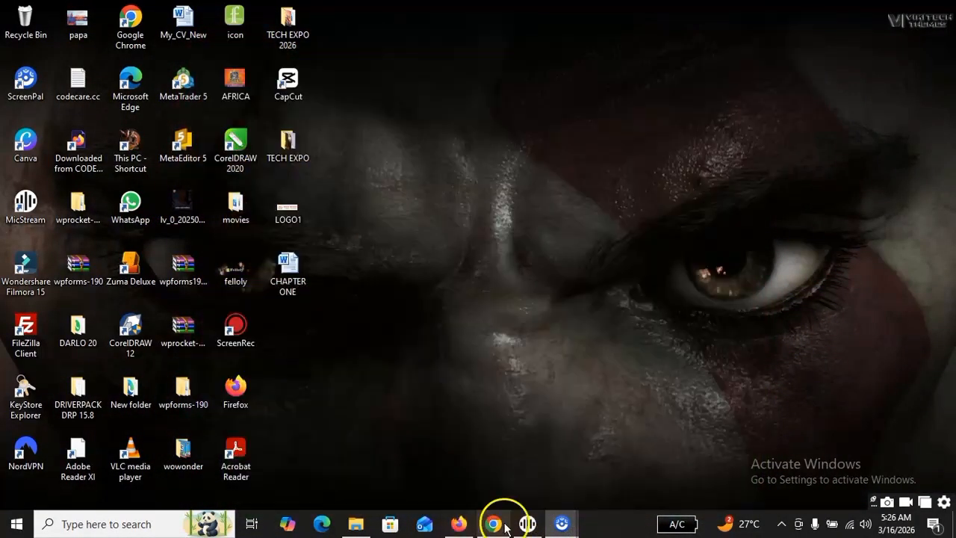
Switch to Google Chrome and open the list of installed plugins for the HEALTHRIES WordPress site.
click(493, 526)
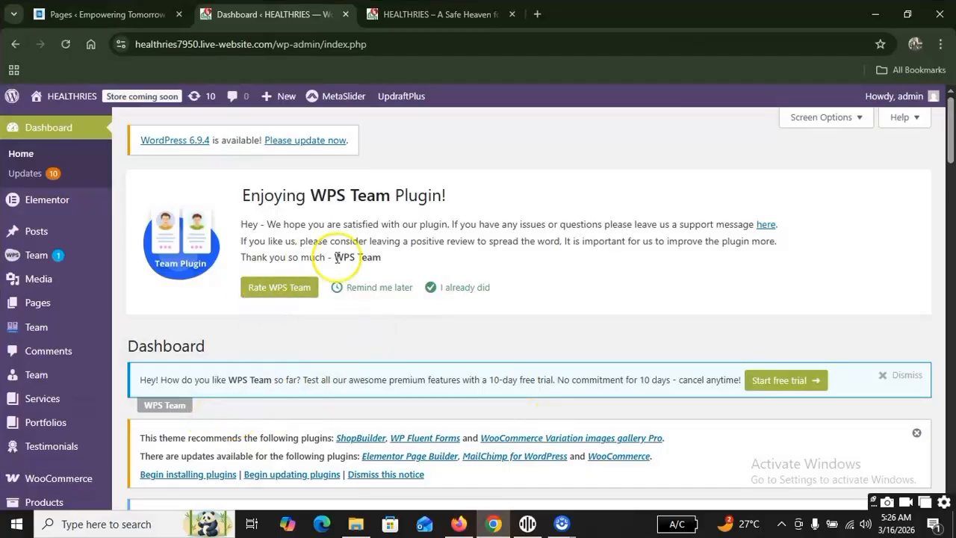
scroll(426, 316, down, 7)
scroll(428, 354, up, 7)
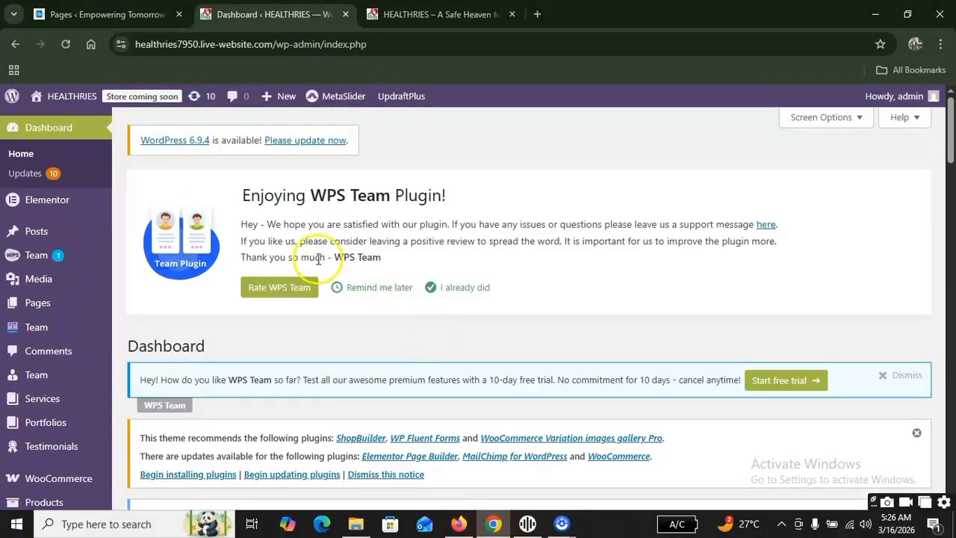
scroll(145, 243, down, 6)
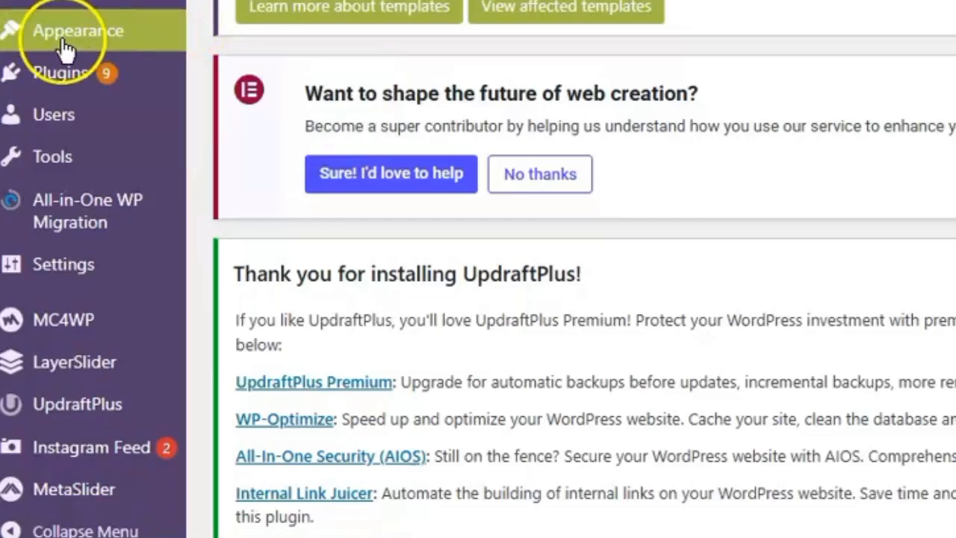
mouse_move(65, 90)
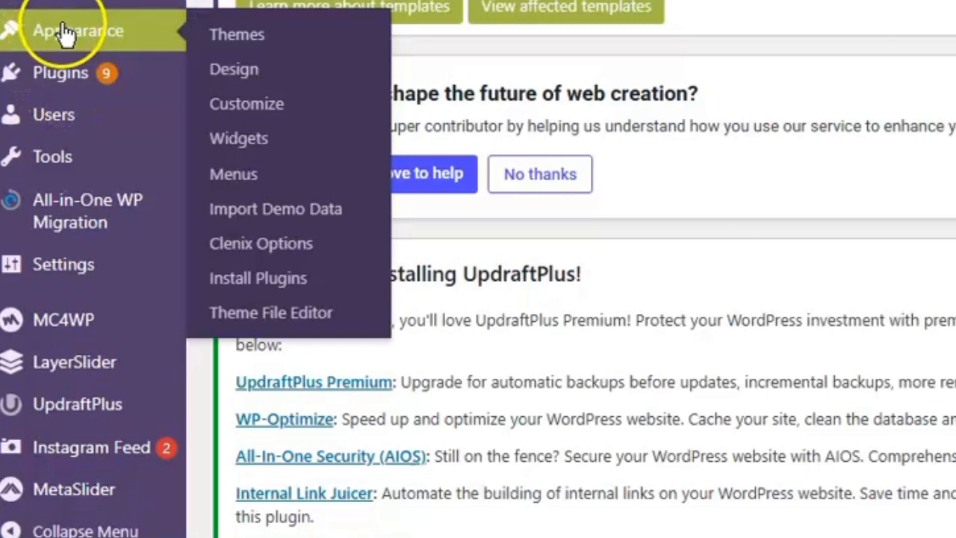
click(65, 83)
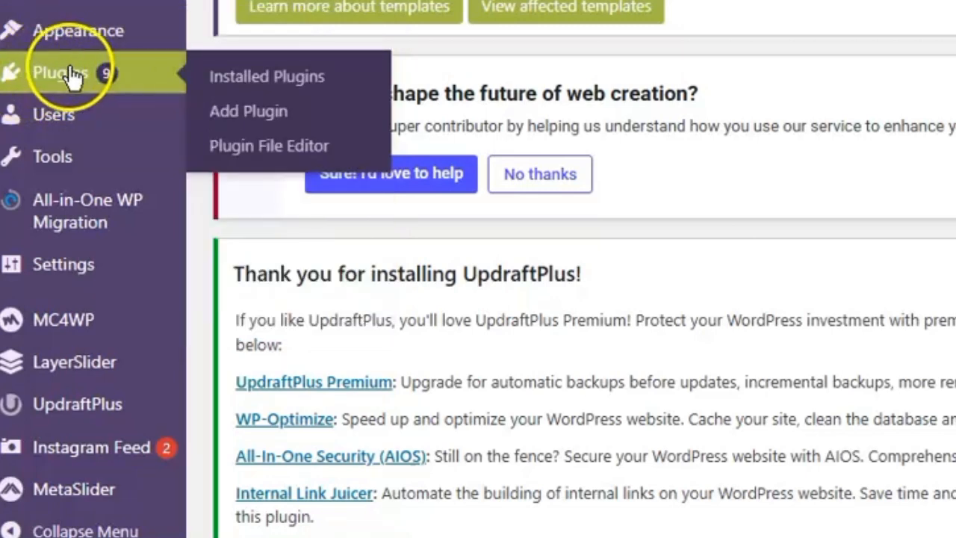
click(276, 119)
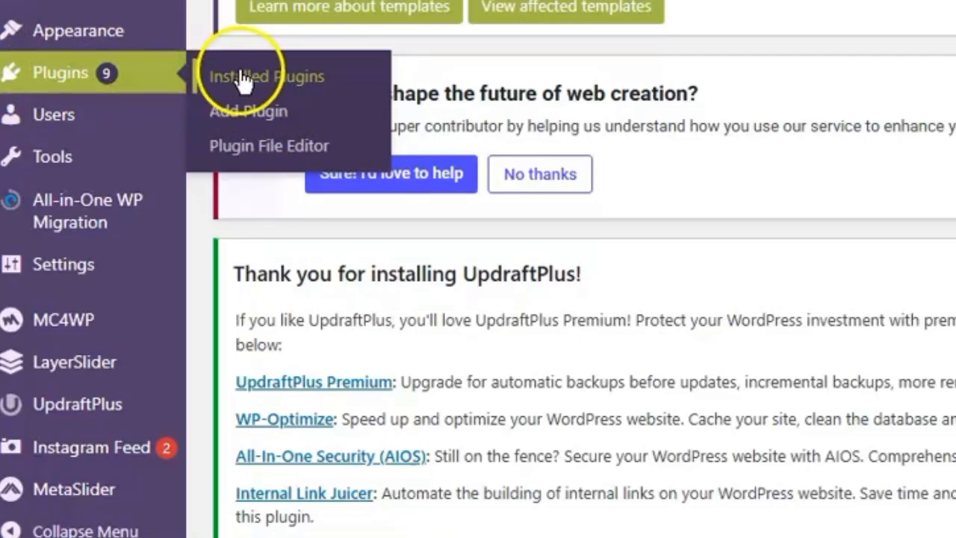
click(297, 85)
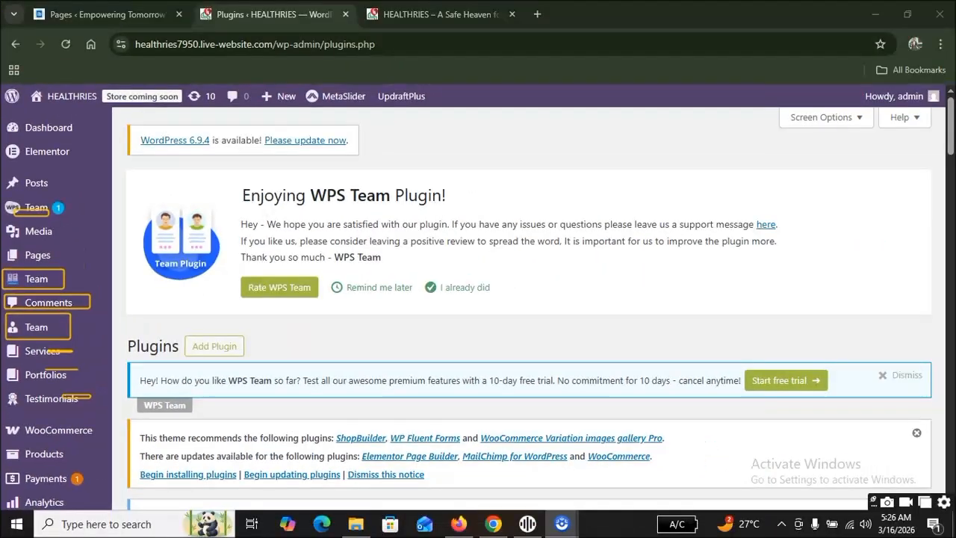
Dismiss the notice about the Clenix theme's outdated WooCommerce template files on the Plugins page.
scroll(281, 277, down, 3)
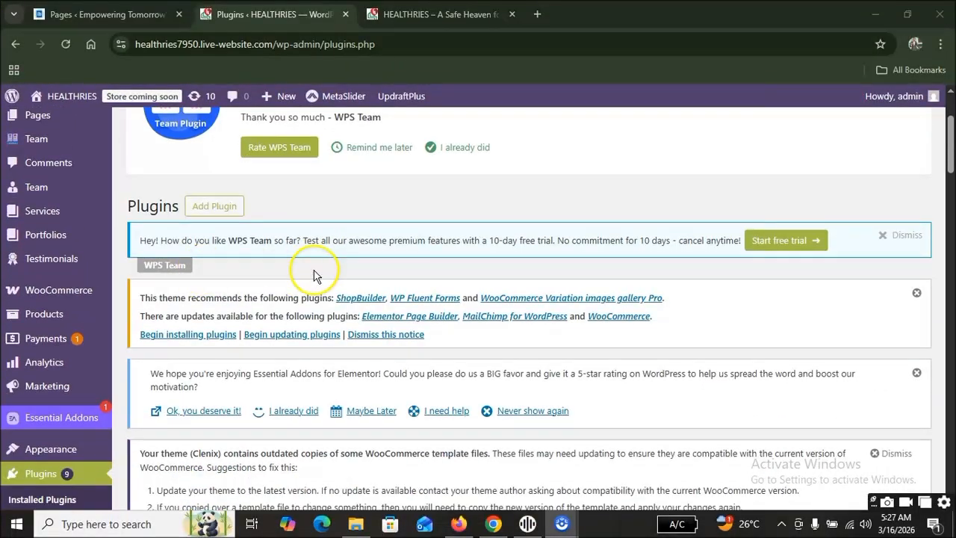
scroll(316, 273, down, 3)
scroll(316, 274, down, 6)
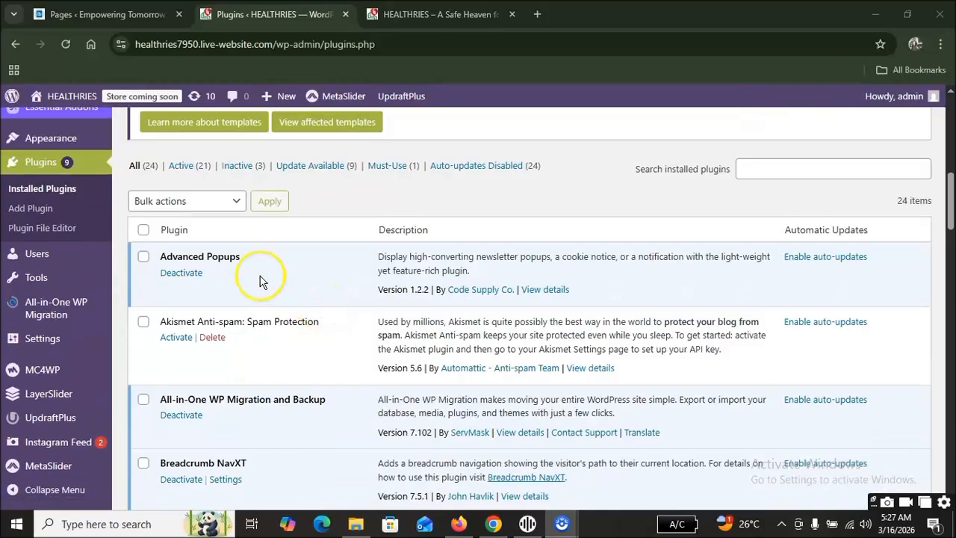
scroll(410, 224, up, 12)
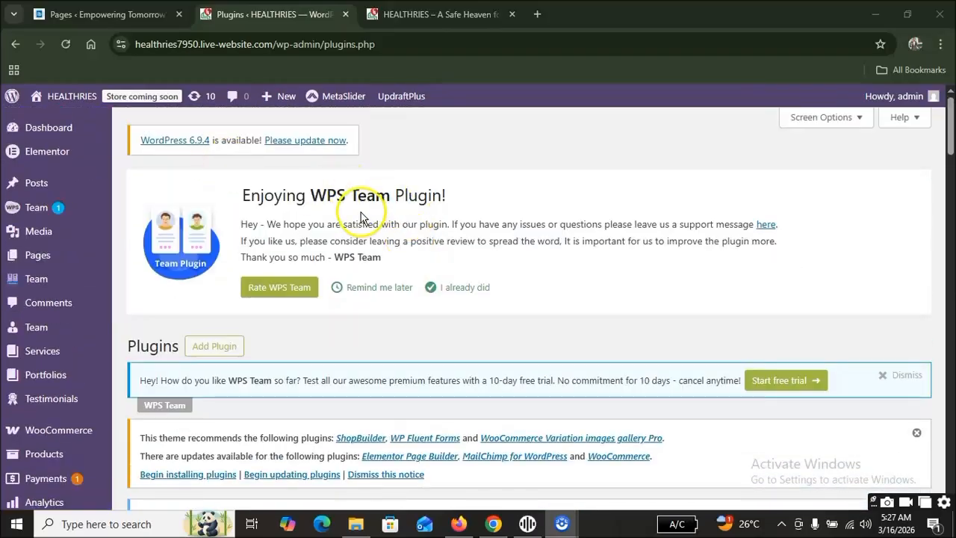
scroll(326, 215, down, 1)
scroll(326, 216, down, 7)
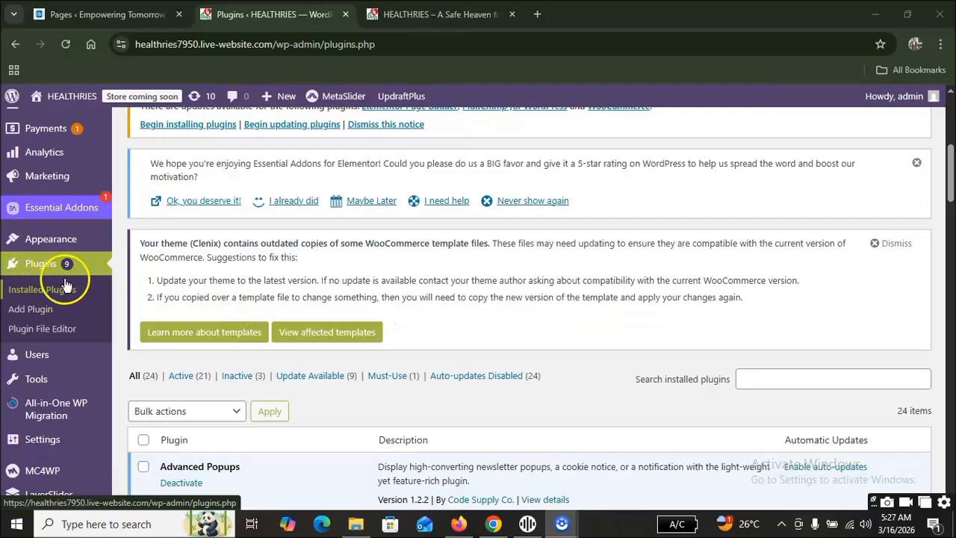
scroll(411, 250, down, 3)
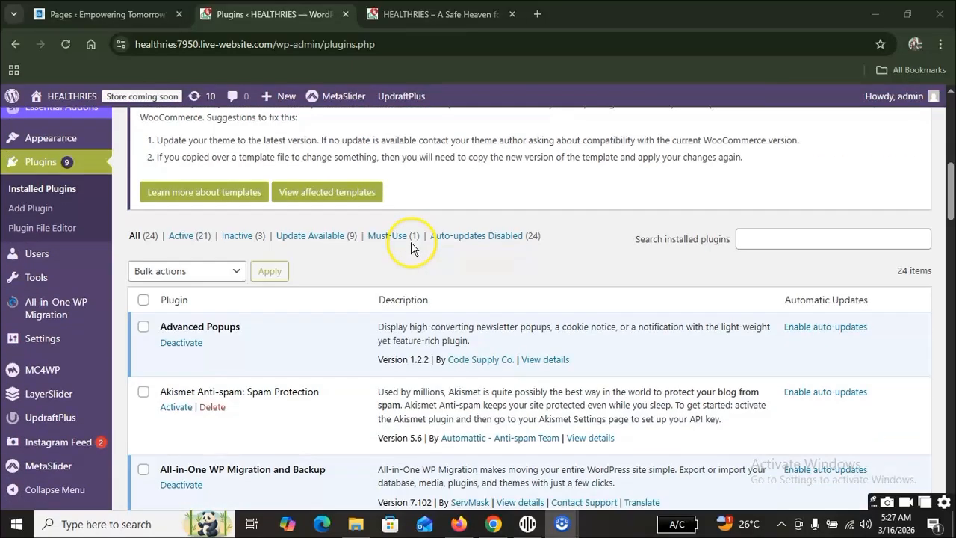
scroll(412, 249, up, 3)
click(876, 248)
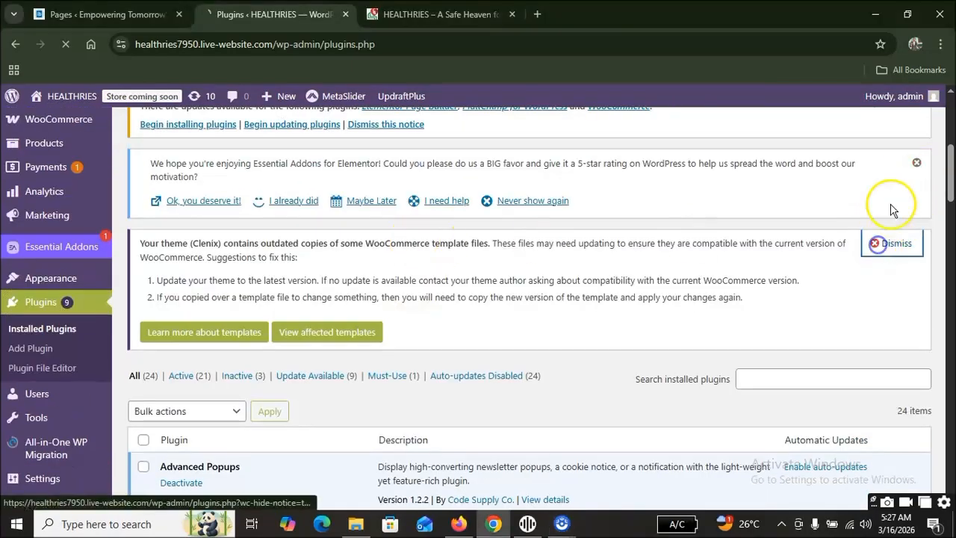
Examine the installed plugins, from Advanced Popups through Elementor and Essential Addons to LayerSlider, including their status and available updates.
scroll(658, 237, down, 4)
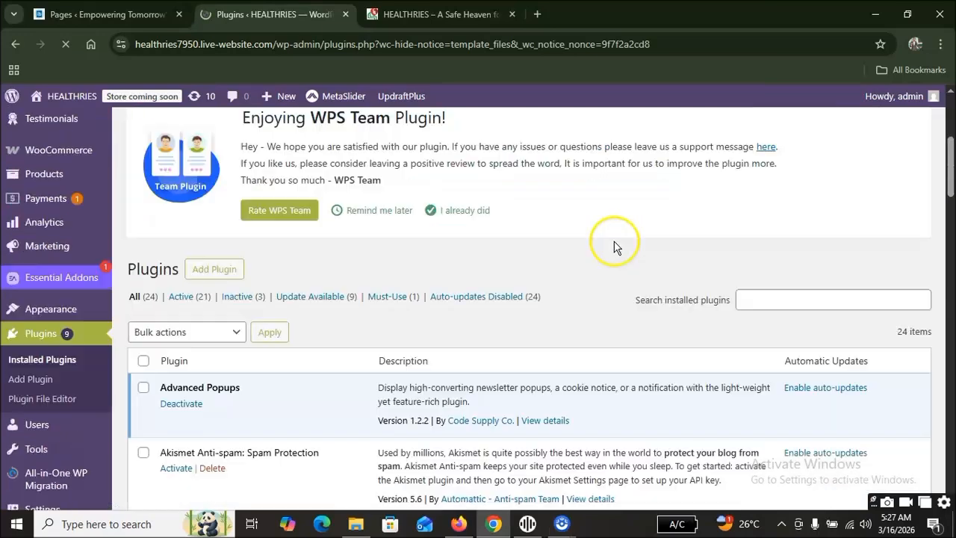
scroll(538, 237, down, 4)
scroll(523, 249, up, 3)
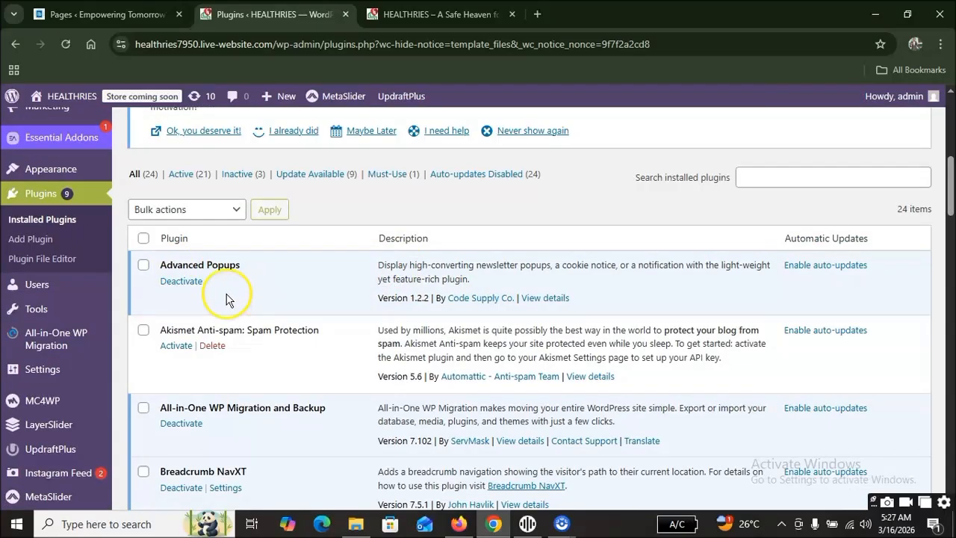
scroll(254, 297, down, 2)
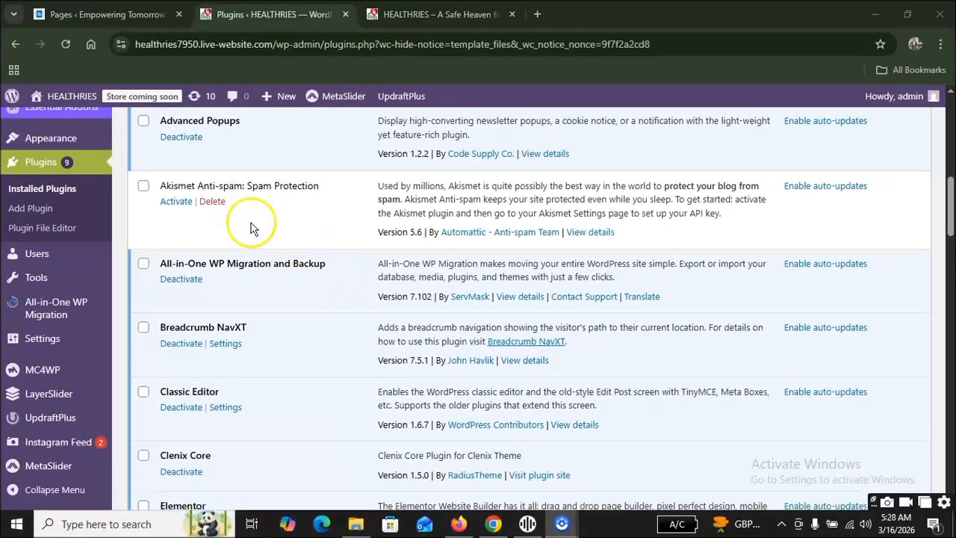
scroll(250, 228, down, 3)
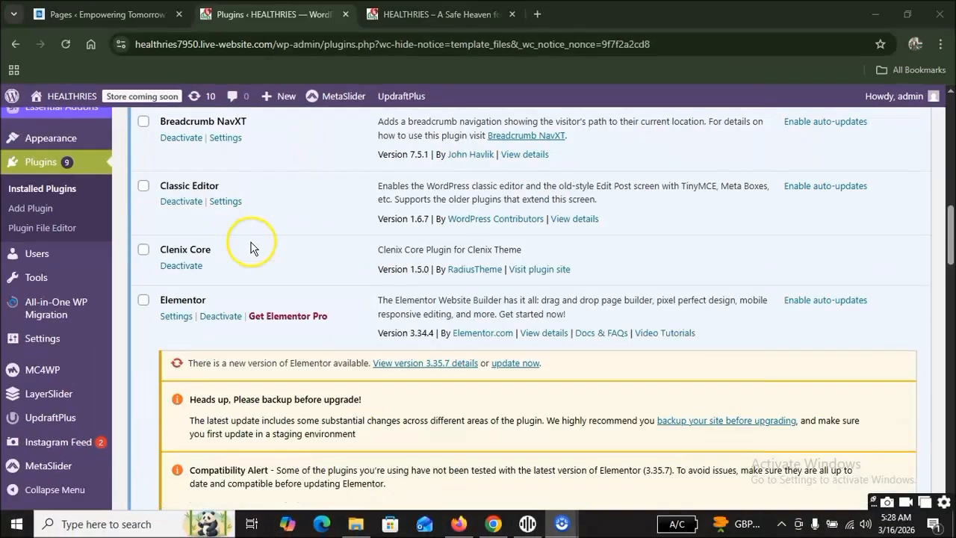
scroll(231, 247, down, 1)
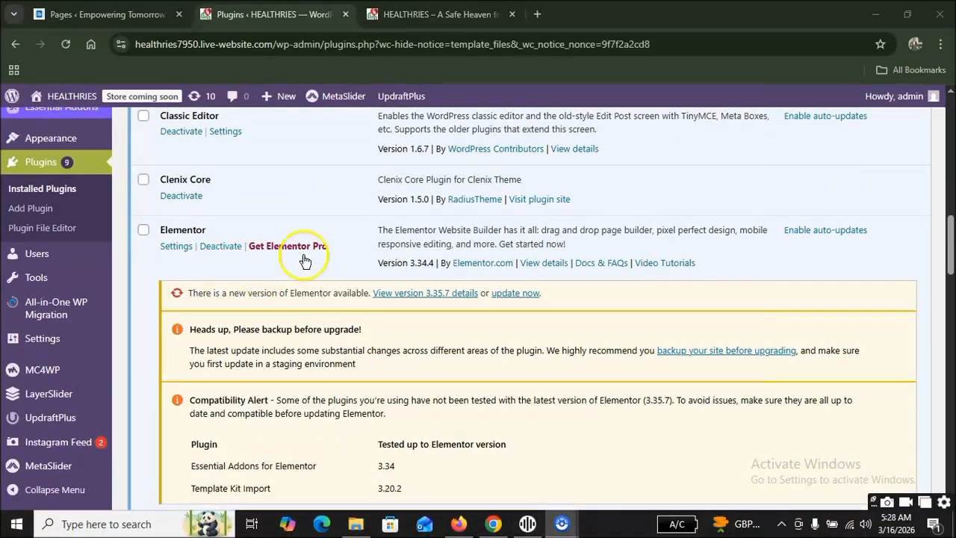
scroll(306, 269, down, 1)
scroll(336, 369, down, 2)
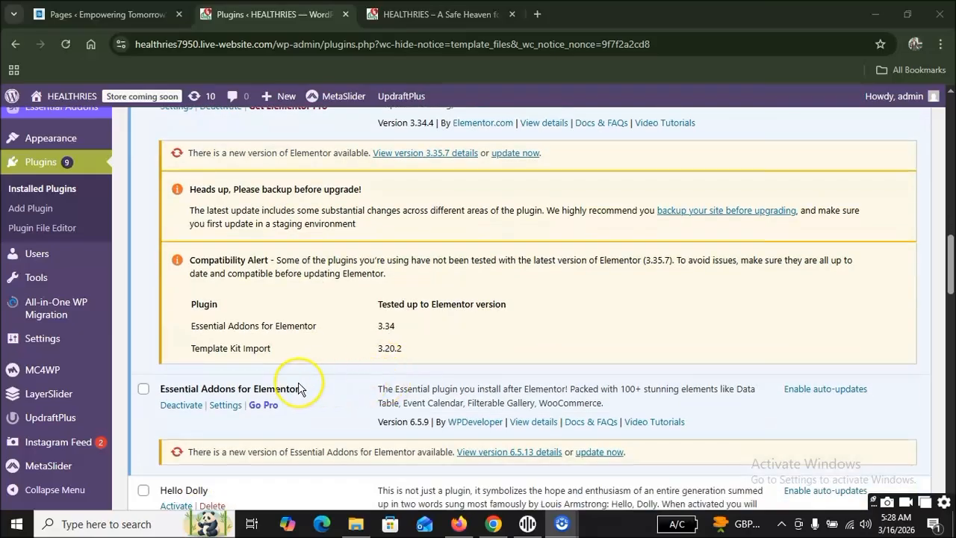
scroll(316, 415, down, 2)
scroll(317, 409, up, 2)
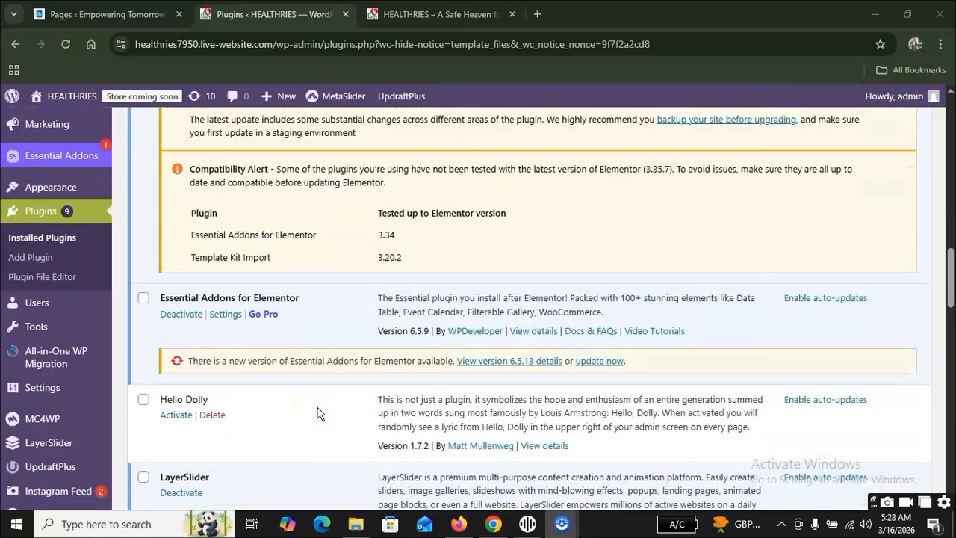
scroll(316, 406, up, 2)
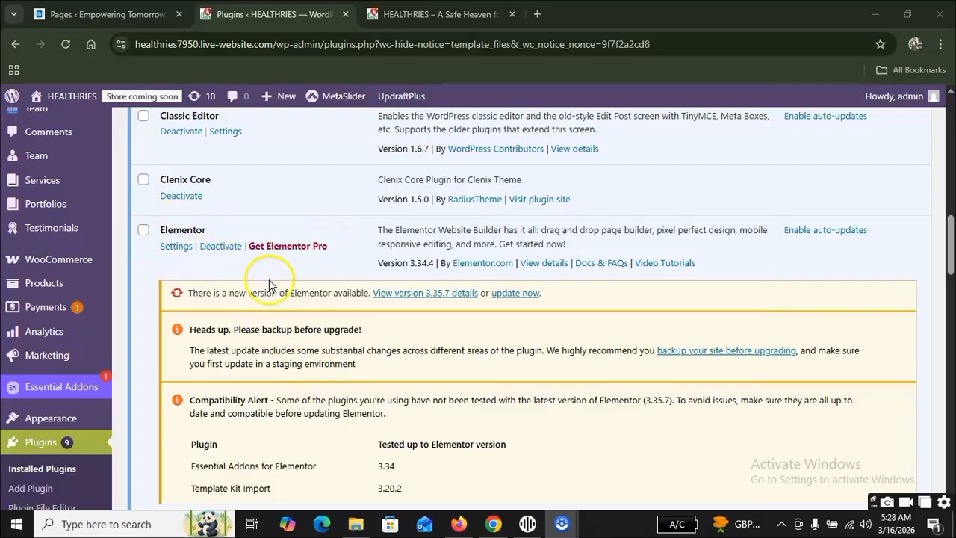
scroll(345, 320, down, 1)
scroll(279, 331, down, 2)
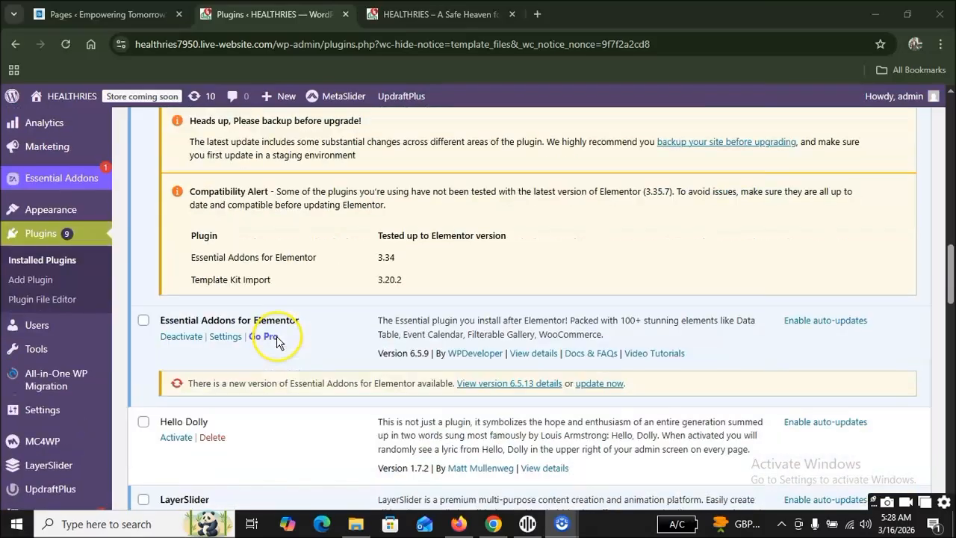
scroll(273, 335, down, 2)
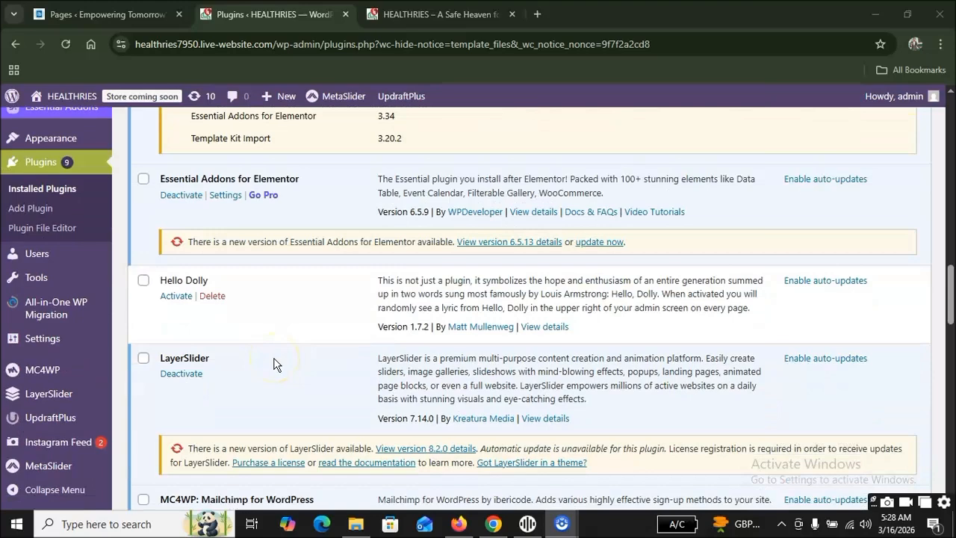
scroll(274, 363, up, 12)
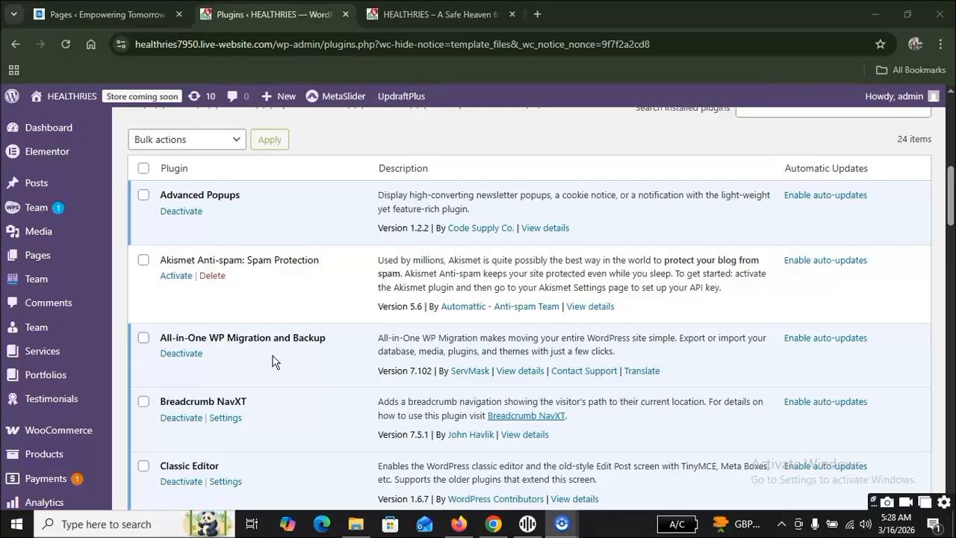
Open the page for adding new plugins to the HEALTHRIES site.
scroll(305, 327, up, 3)
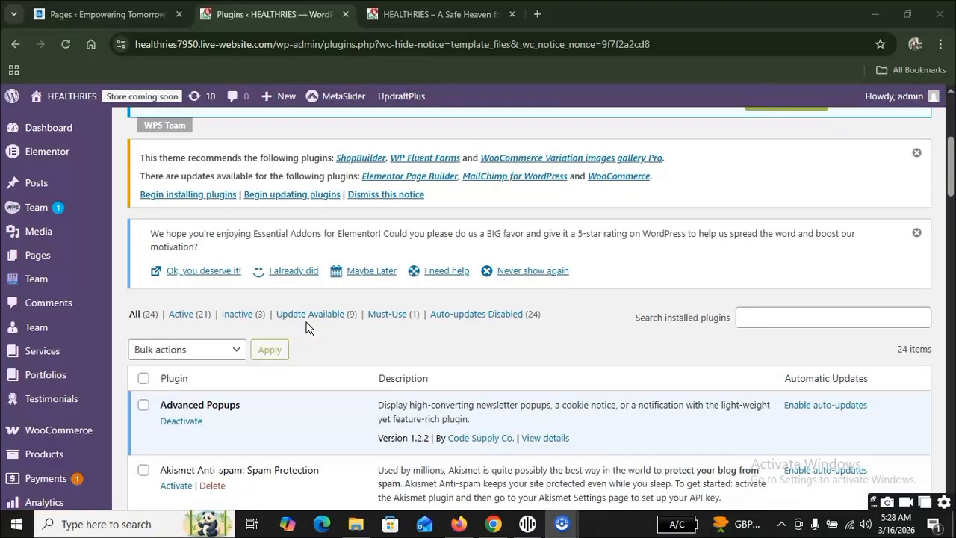
scroll(305, 326, up, 4)
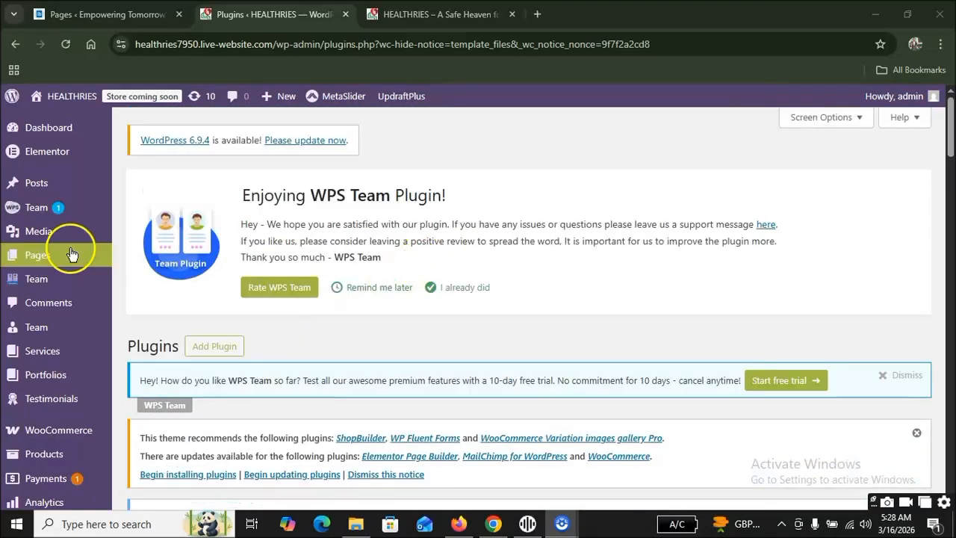
scroll(67, 258, down, 6)
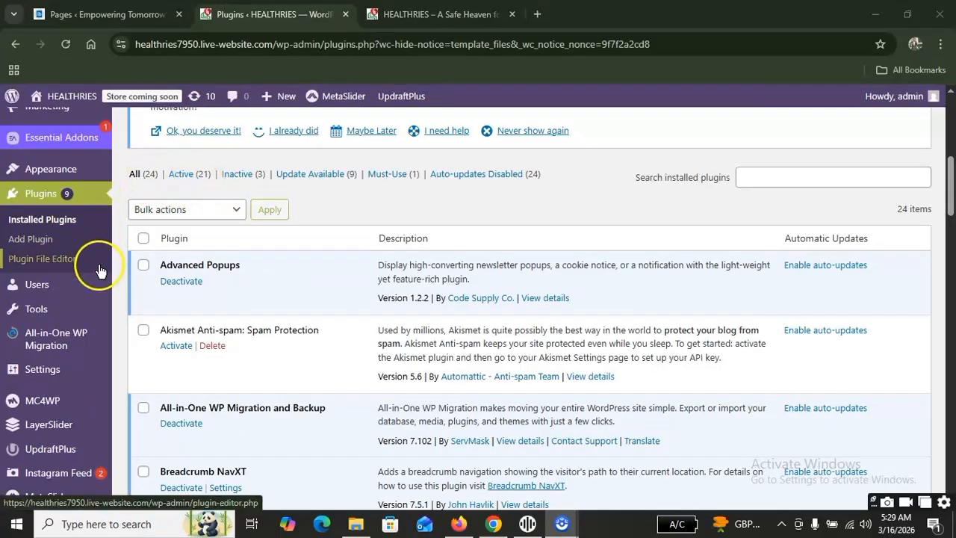
click(60, 240)
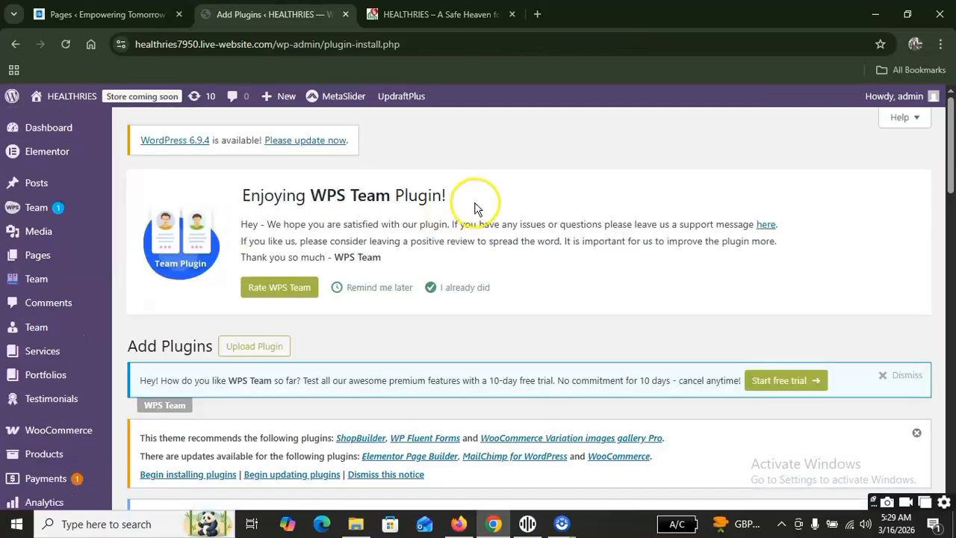
Browse the featured plugins on the Add Plugins page down to the popular tags.
scroll(474, 201, down, 3)
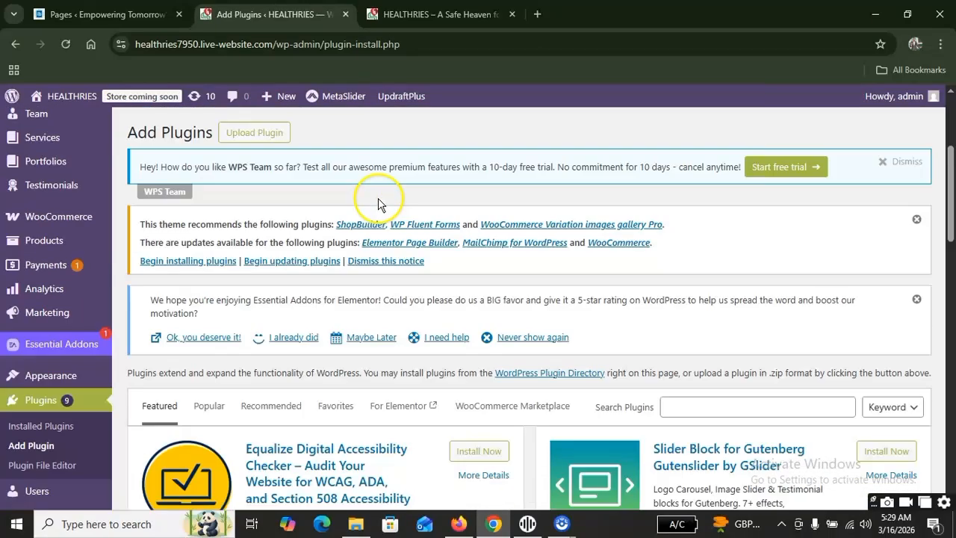
scroll(378, 202, down, 3)
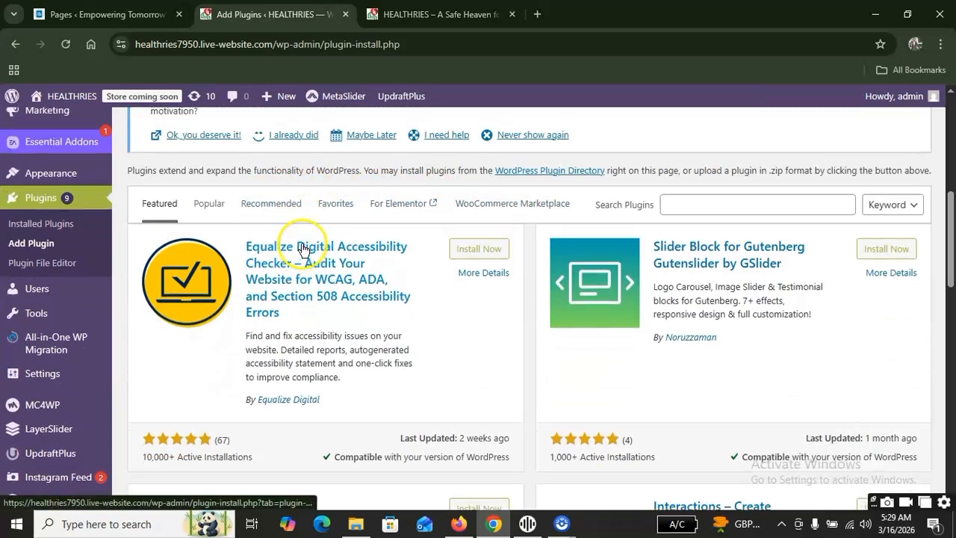
scroll(305, 245, up, 6)
scroll(343, 191, down, 4)
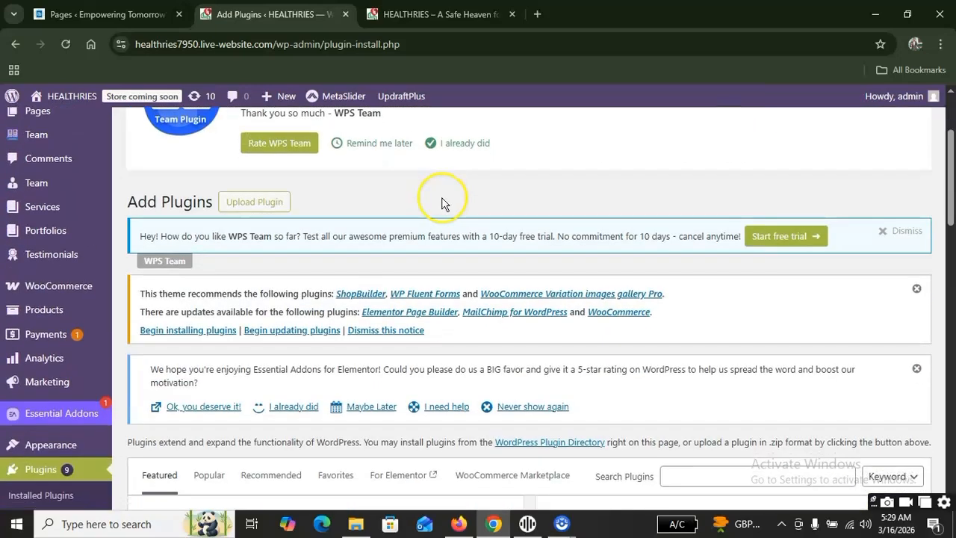
scroll(642, 223, up, 4)
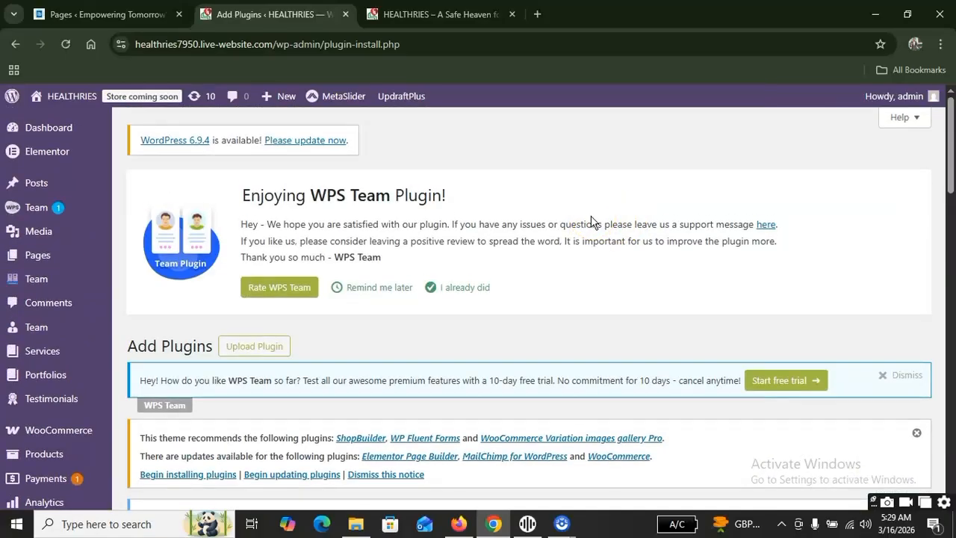
scroll(591, 221, down, 10)
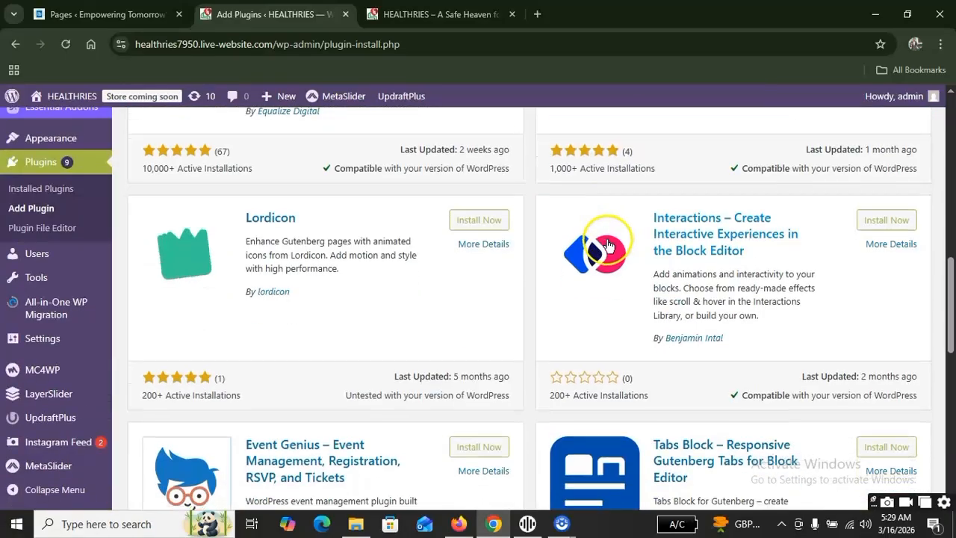
scroll(483, 262, down, 2)
scroll(496, 296, down, 4)
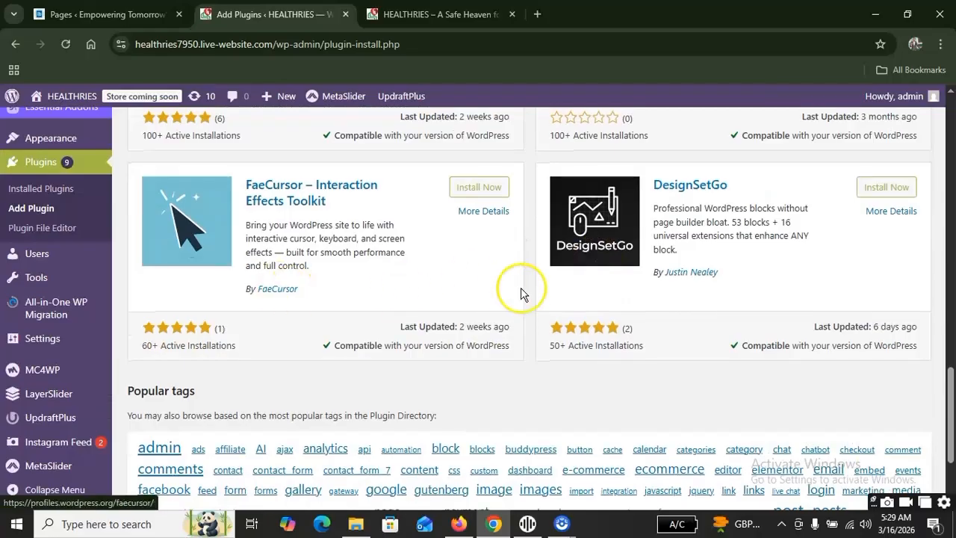
scroll(529, 289, down, 2)
scroll(531, 290, up, 8)
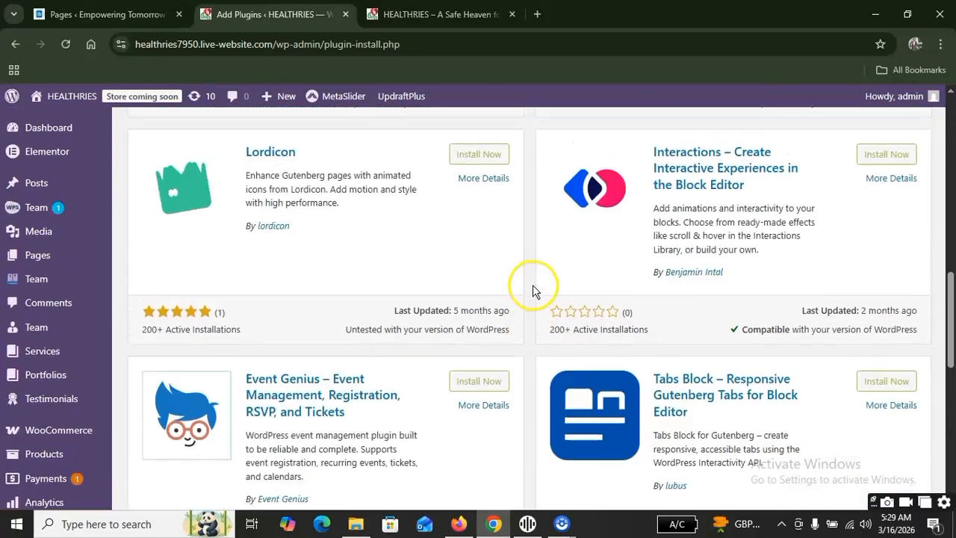
Search the plugin directory for "cargo" on the Add Plugins page.
scroll(533, 285, up, 5)
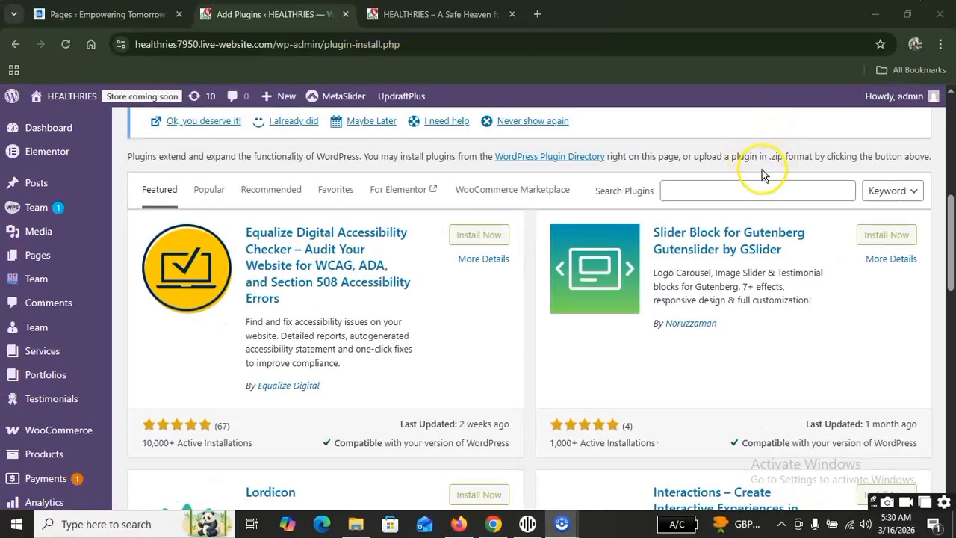
click(765, 191)
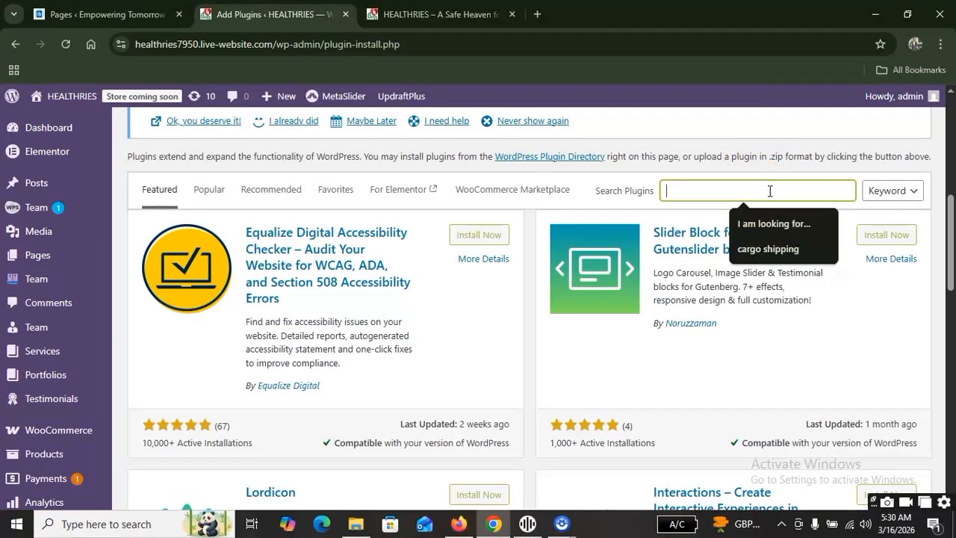
text(caargo)
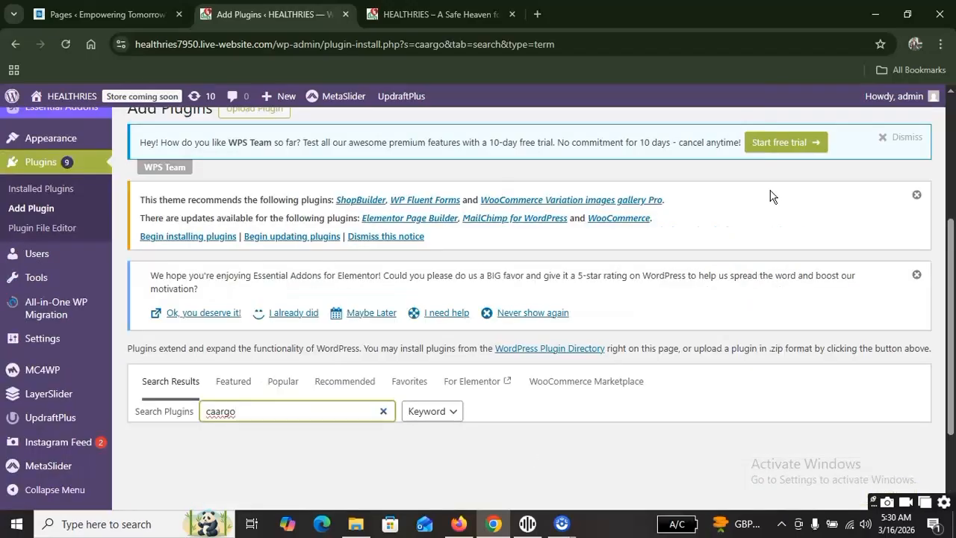
click(215, 414)
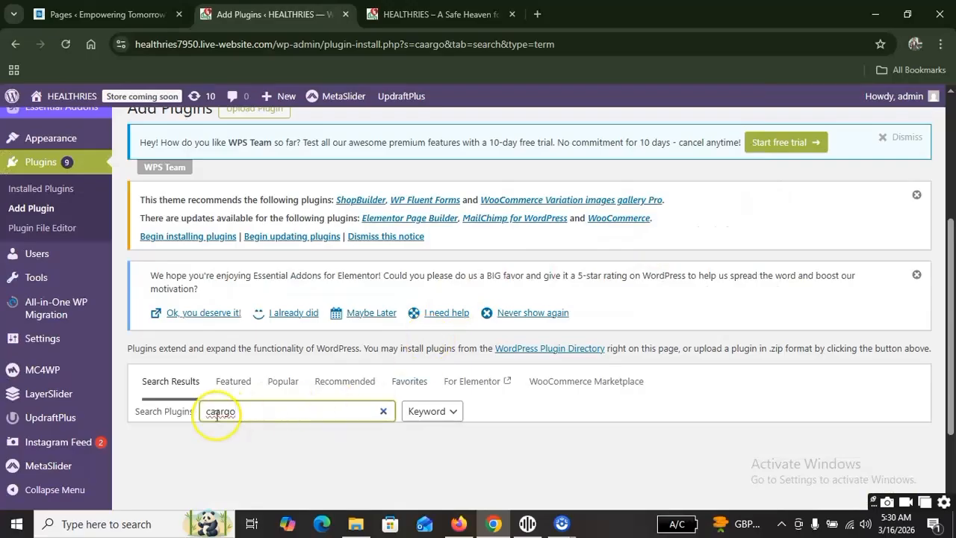
key(BackSpace)
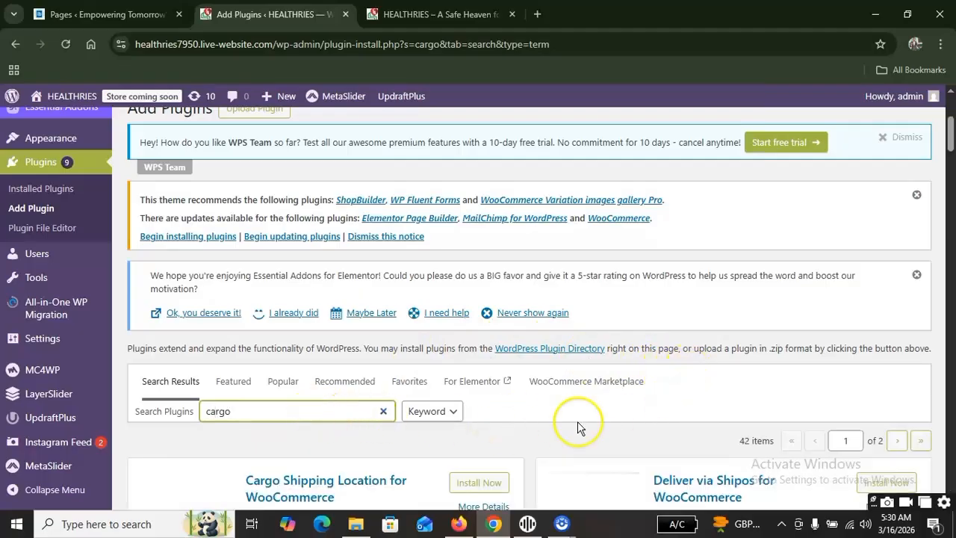
Examine the rating, active installations, last update and WordPress compatibility of Cargo Shipping Location for WooCommerce in the search results.
scroll(576, 425, down, 3)
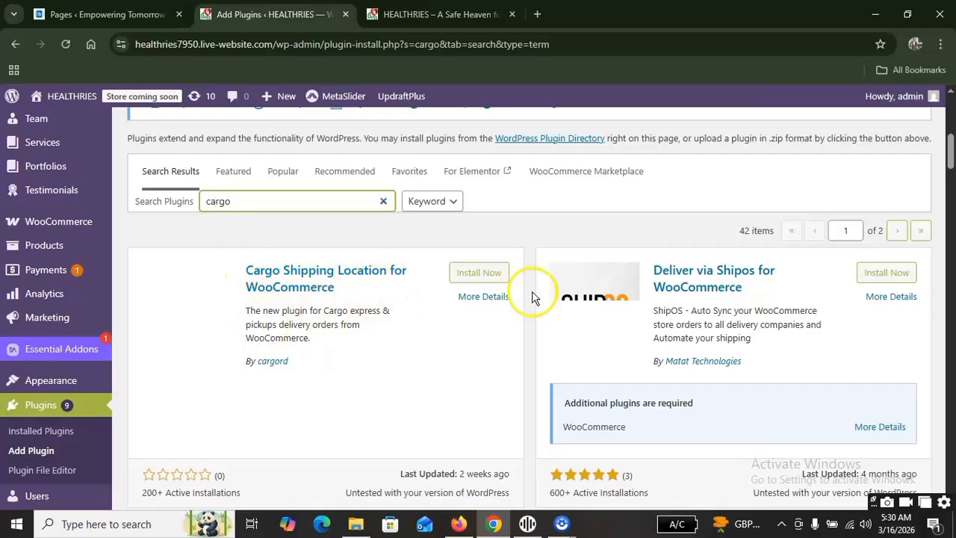
scroll(549, 331, down, 4)
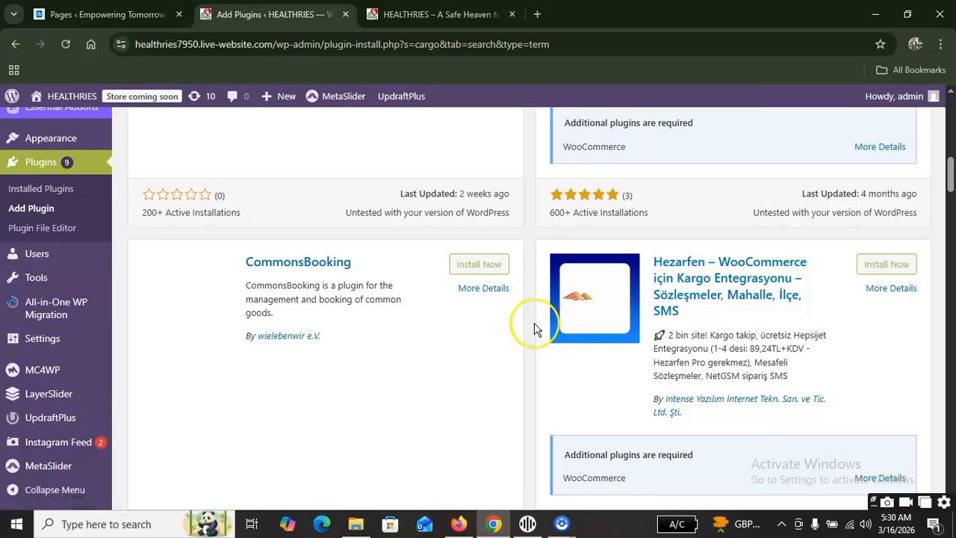
scroll(523, 328, up, 3)
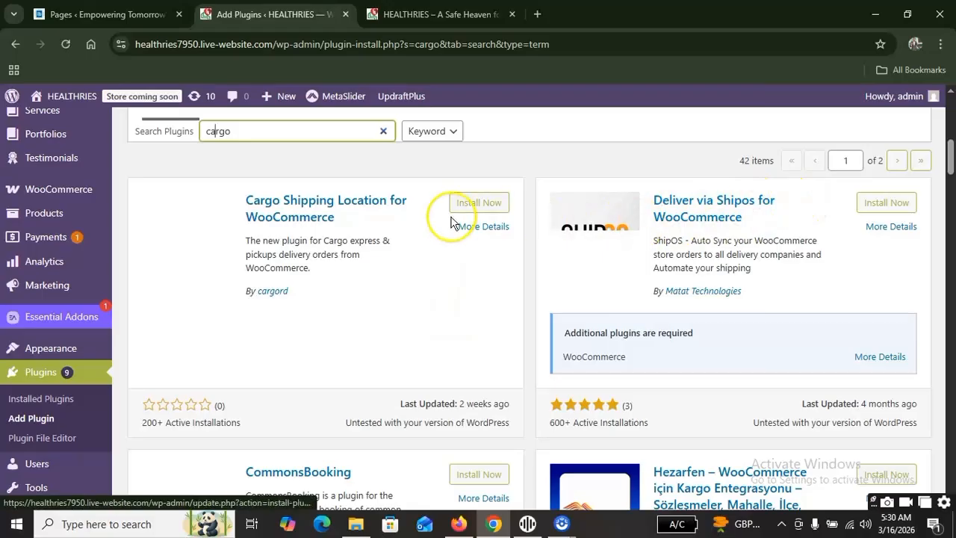
scroll(449, 224, up, 1)
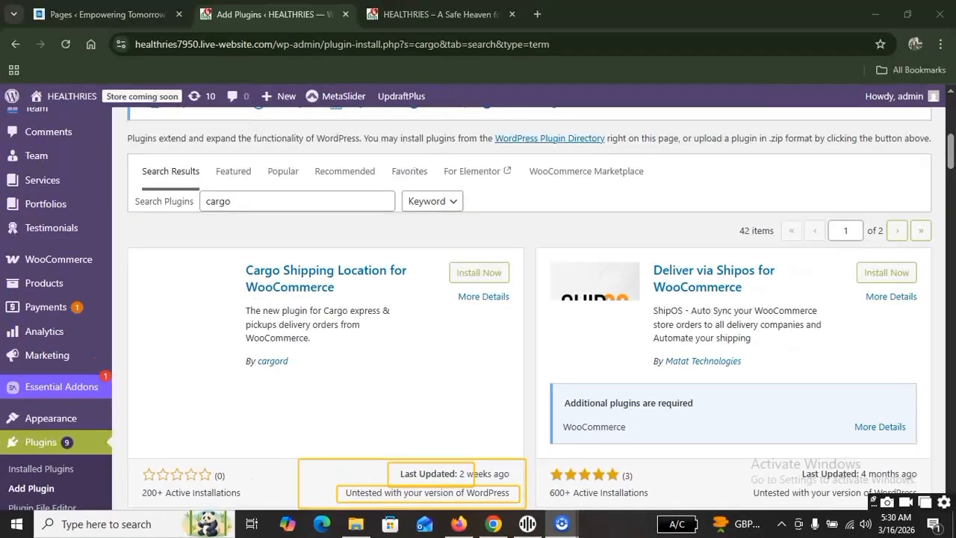
scroll(373, 261, down, 2)
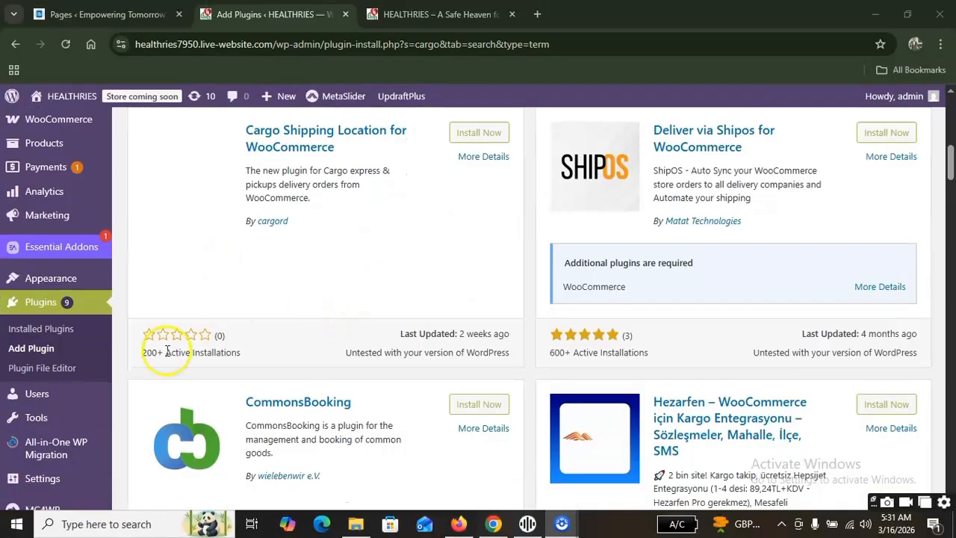
scroll(309, 292, down, 2)
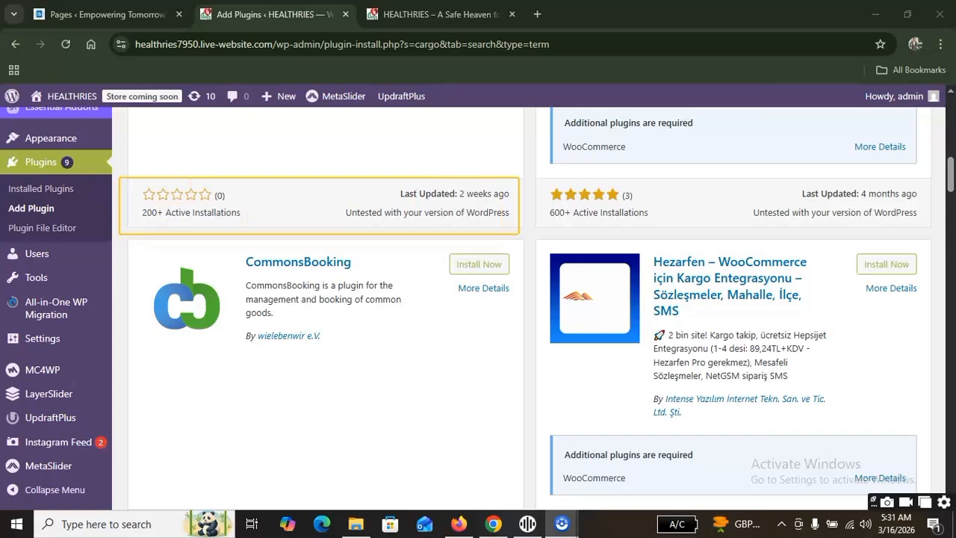
Examine the further cargo results, especially the description, rating, installations, last update and compatibility of WPCargo Track & Trace.
scroll(551, 252, down, 6)
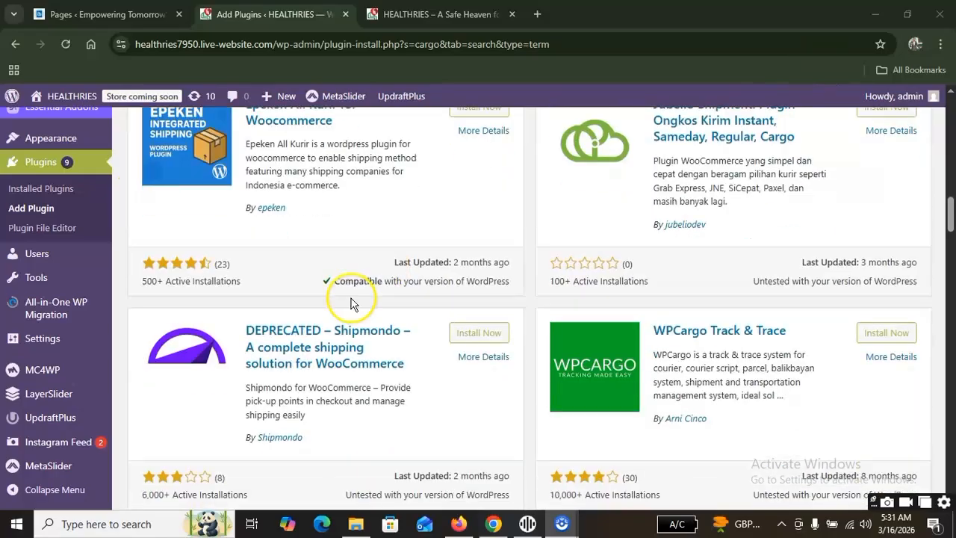
scroll(734, 299, down, 1)
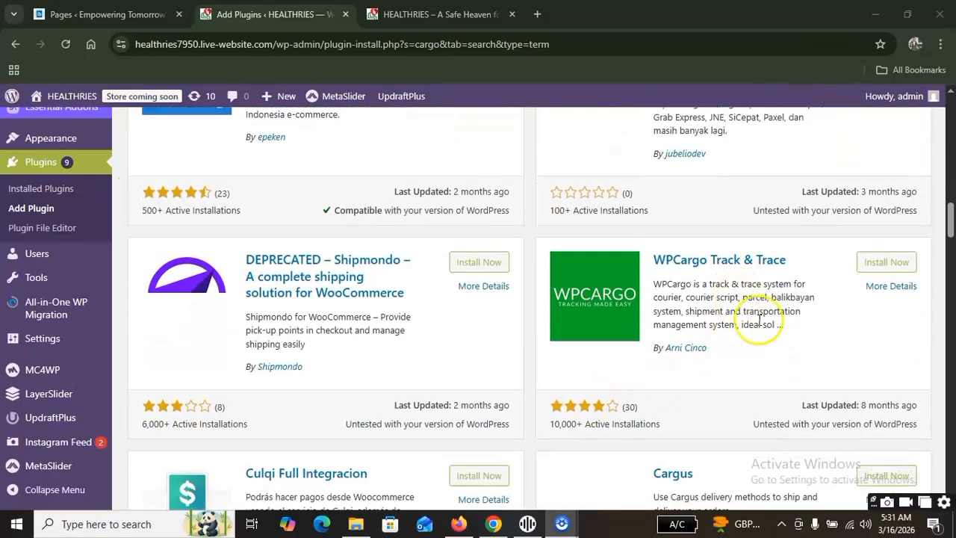
scroll(760, 320, down, 1)
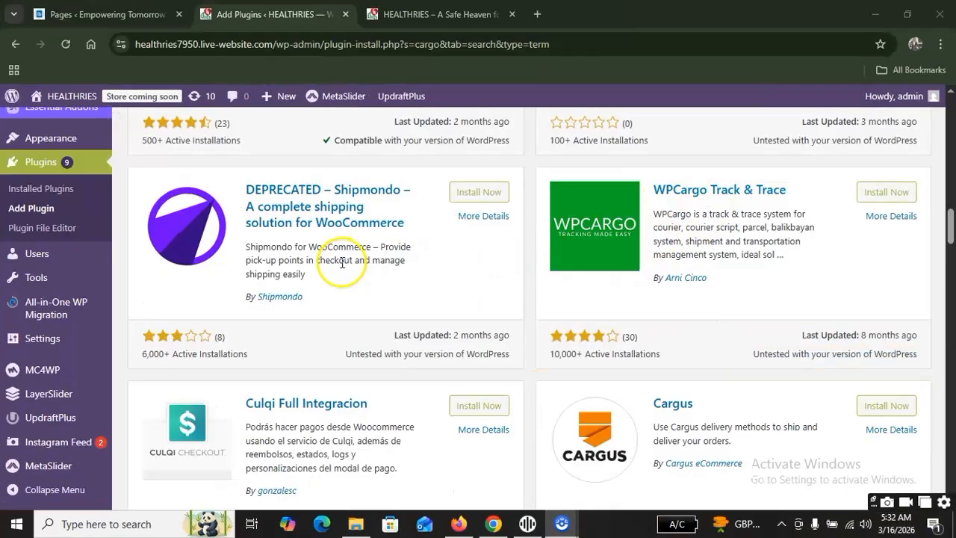
scroll(366, 265, down, 3)
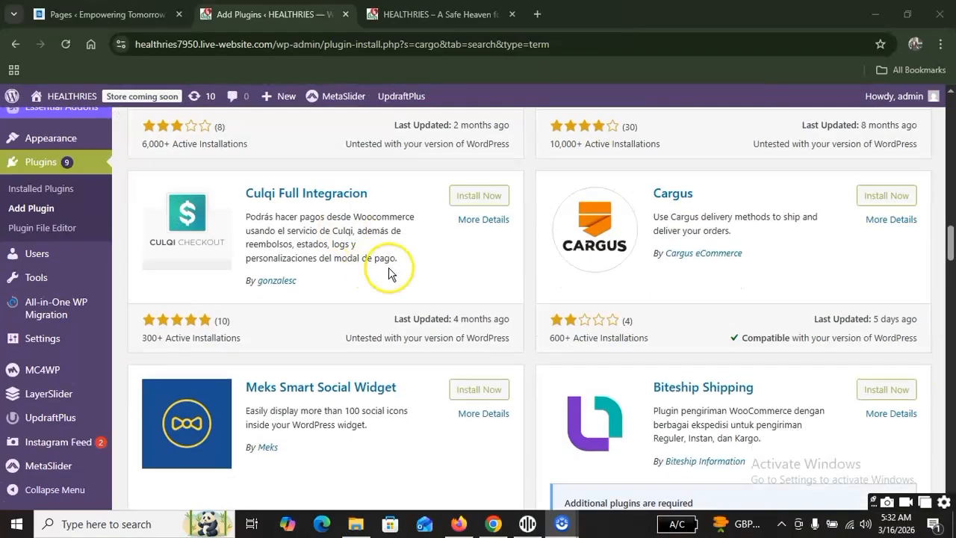
scroll(481, 269, down, 3)
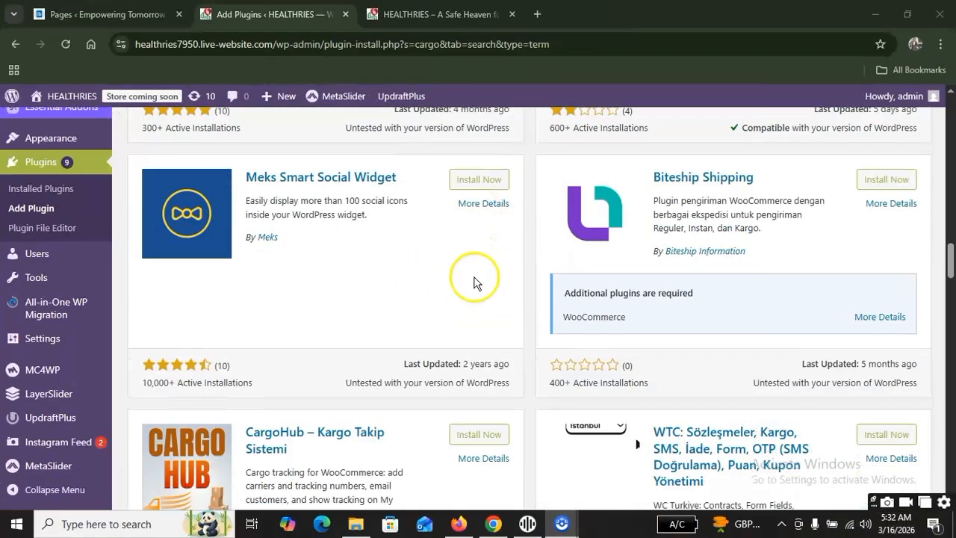
scroll(512, 295, down, 3)
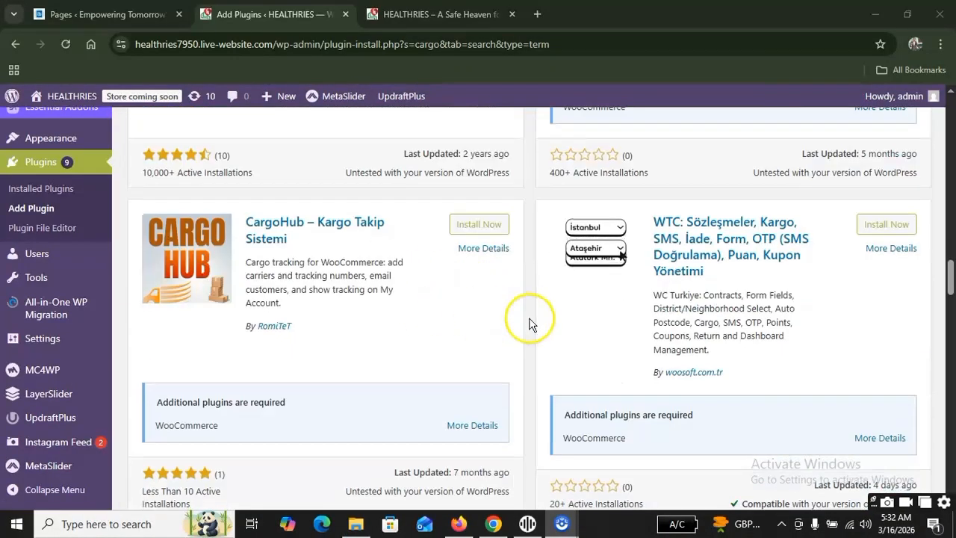
scroll(666, 320, down, 3)
scroll(667, 323, up, 4)
scroll(665, 322, up, 9)
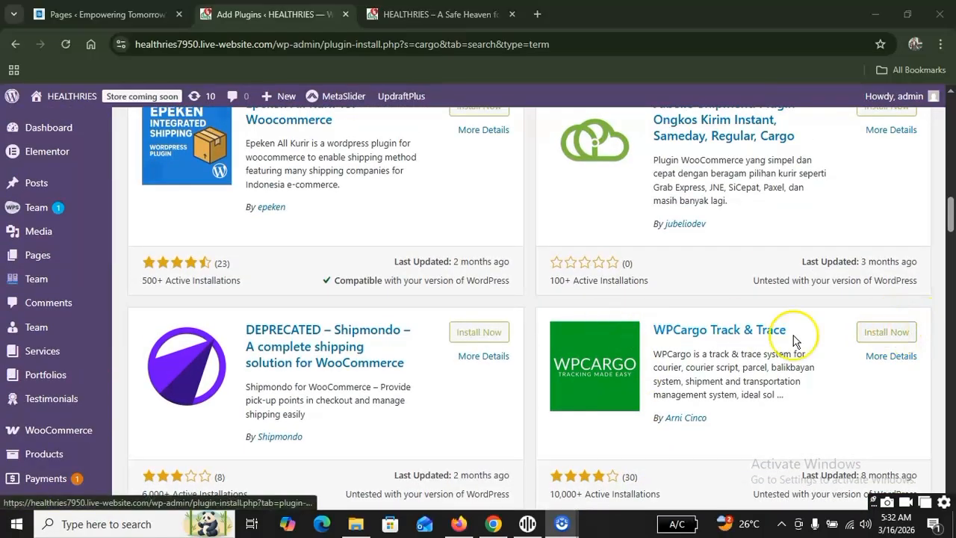
Show the form for uploading a plugin in .zip format on the Add Plugins page.
scroll(770, 313, up, 3)
scroll(761, 307, up, 5)
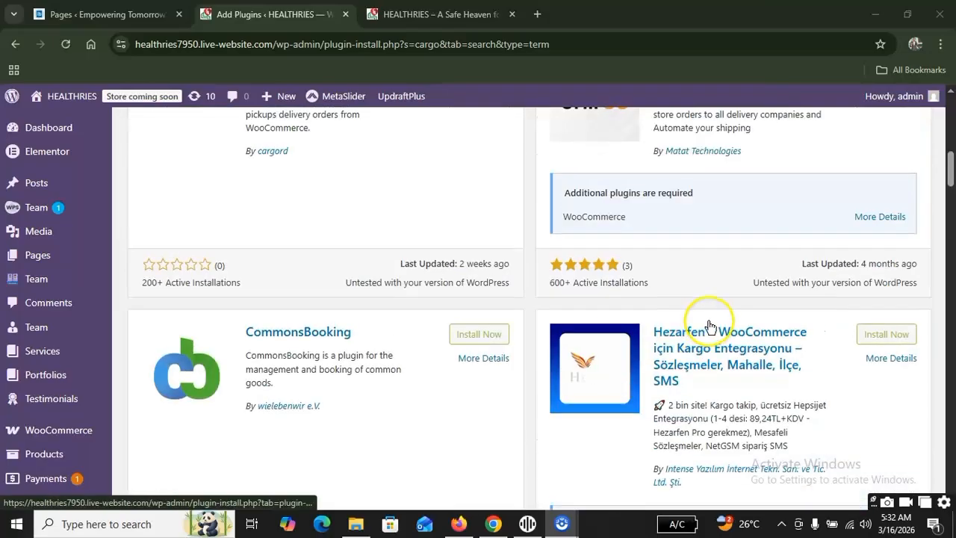
scroll(620, 306, up, 3)
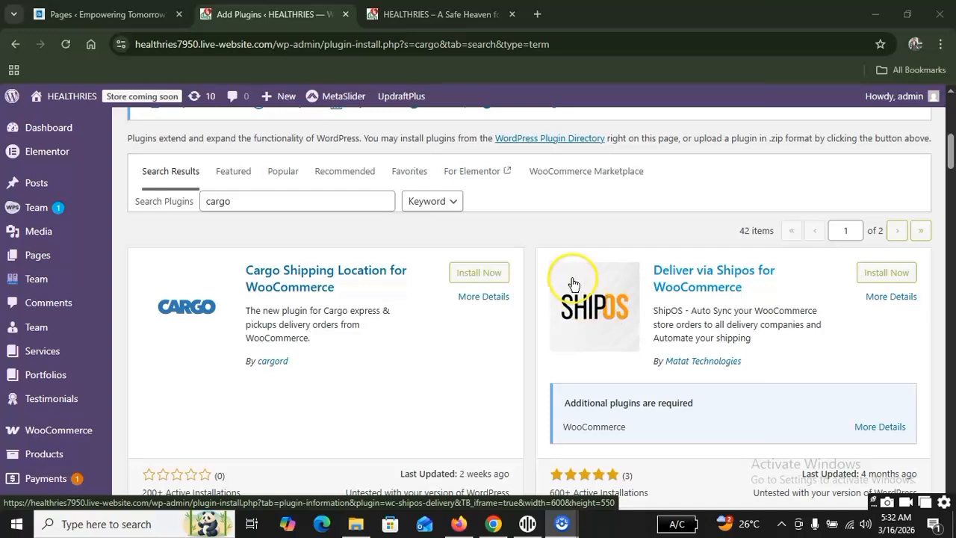
scroll(567, 284, up, 5)
scroll(569, 288, up, 1)
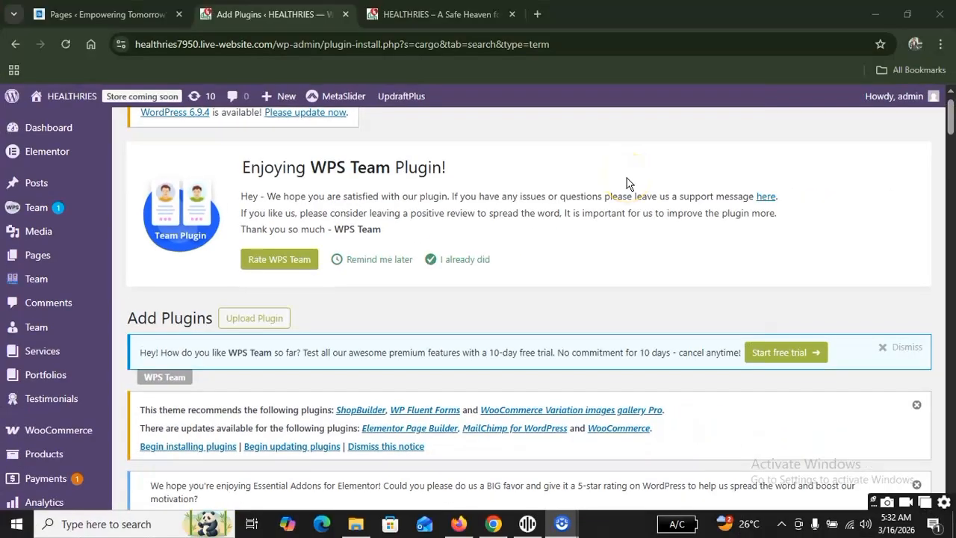
click(254, 318)
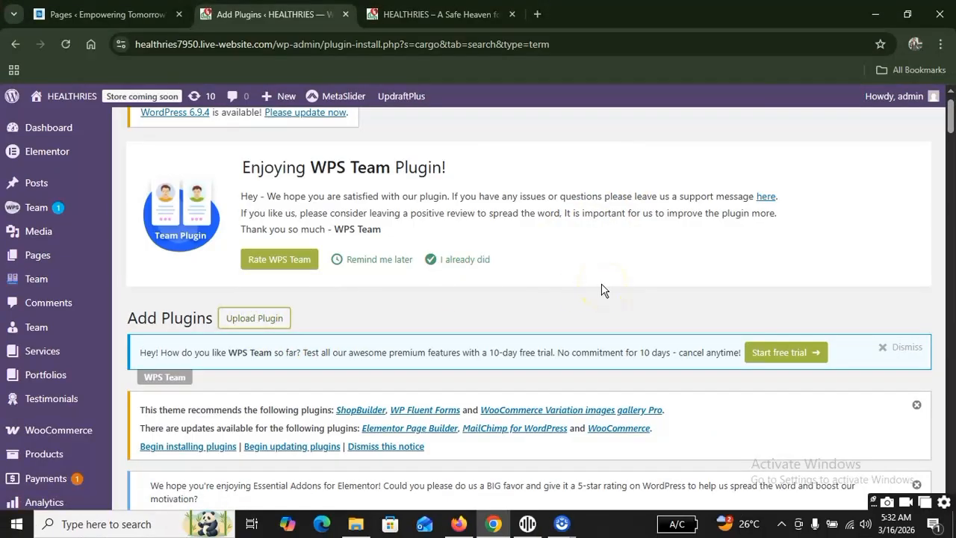
scroll(601, 261, down, 1)
scroll(603, 254, down, 3)
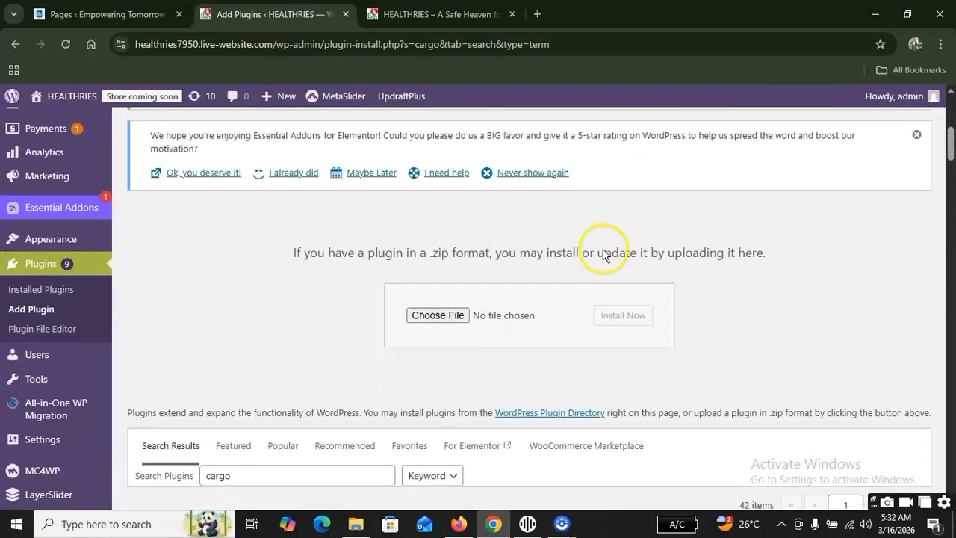
scroll(549, 213, down, 5)
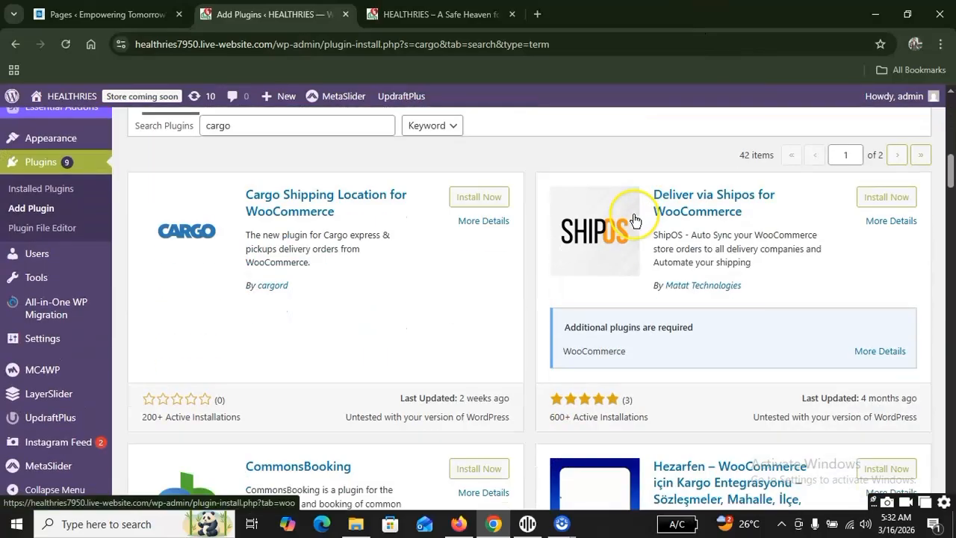
Choose the archive "wpforms-v1.9.6.2 nbh.zip" from the Downloads folder as the plugin file to upload.
scroll(557, 212, up, 5)
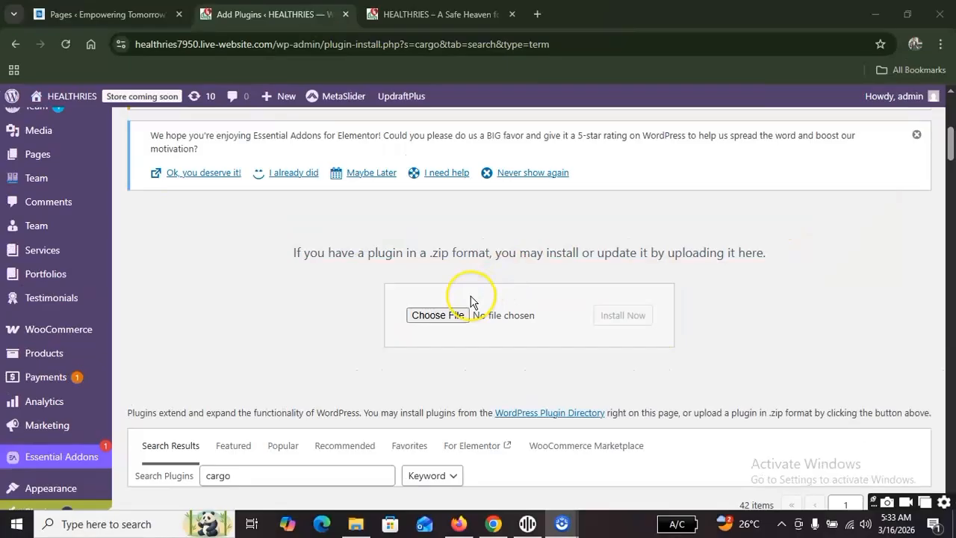
click(435, 315)
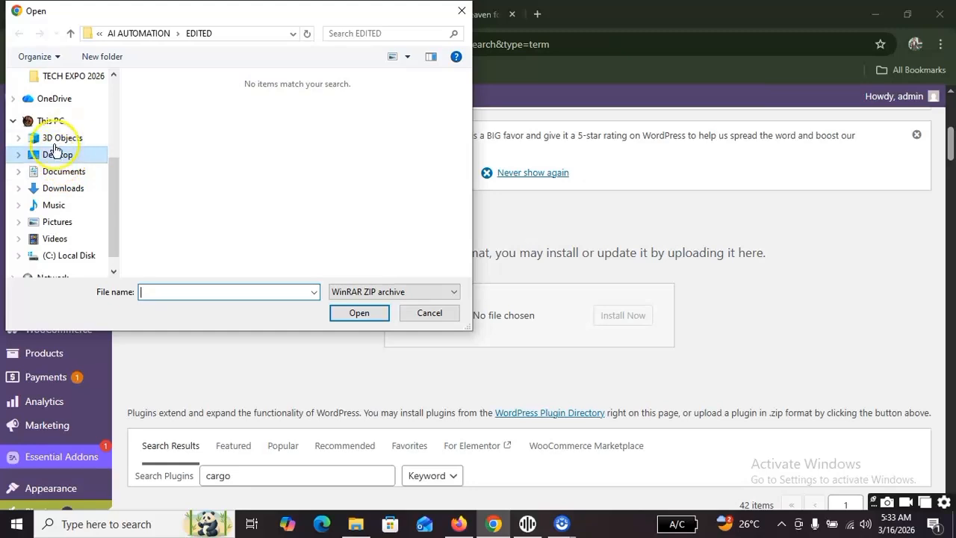
click(63, 189)
scroll(268, 176, down, 2)
scroll(265, 179, up, 1)
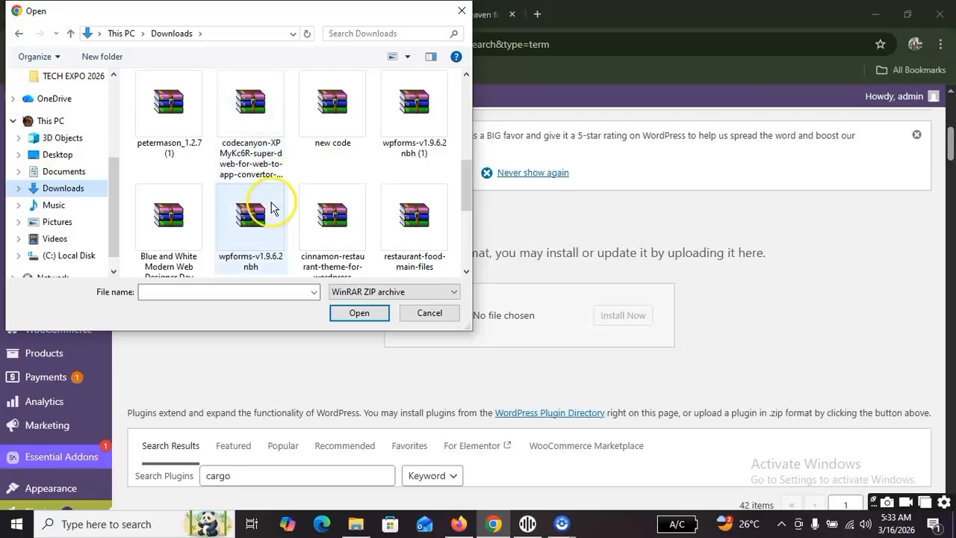
scroll(254, 212, down, 1)
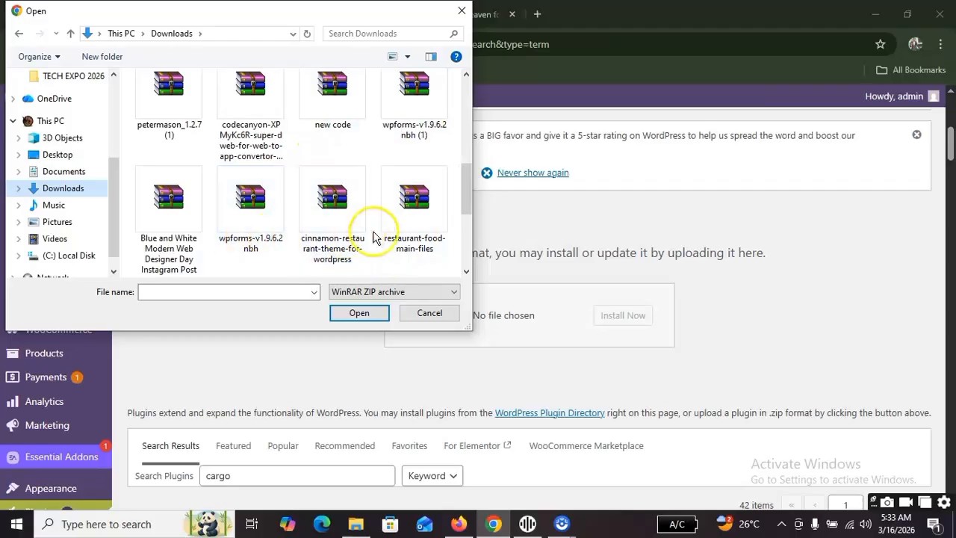
scroll(194, 235, down, 2)
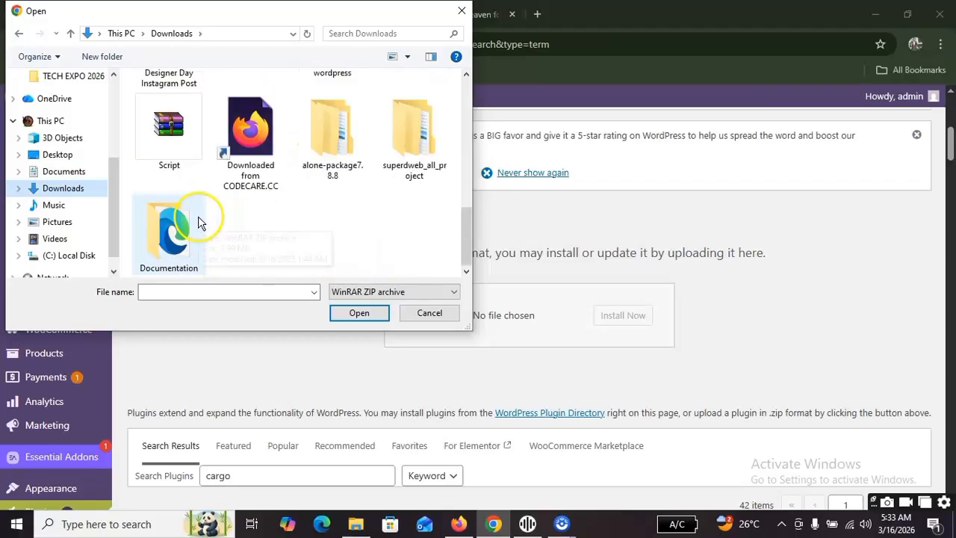
scroll(209, 209, up, 1)
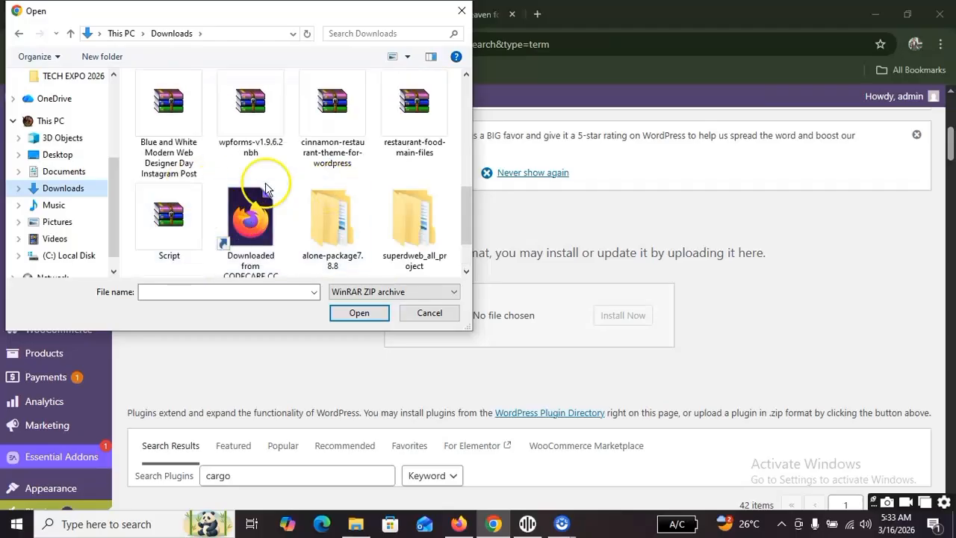
click(247, 123)
click(371, 316)
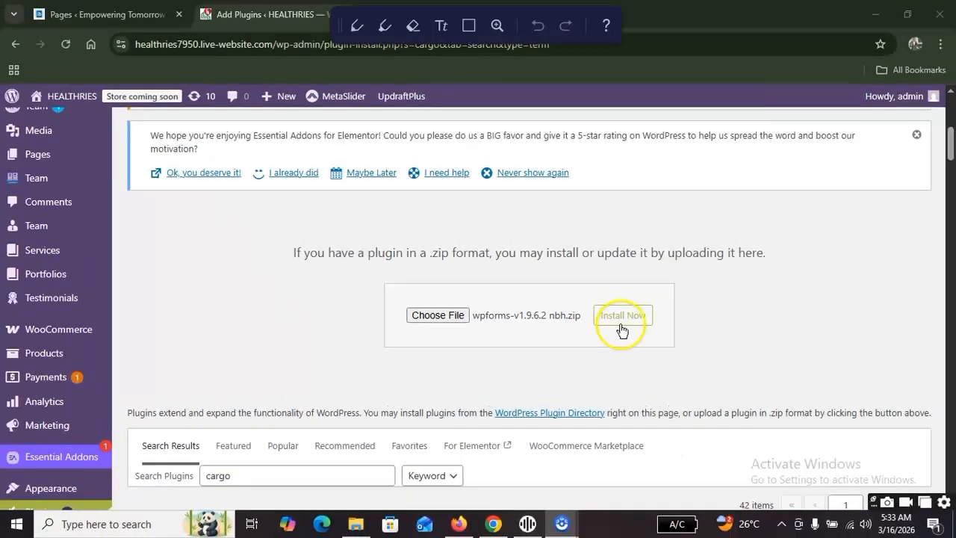
click(638, 315)
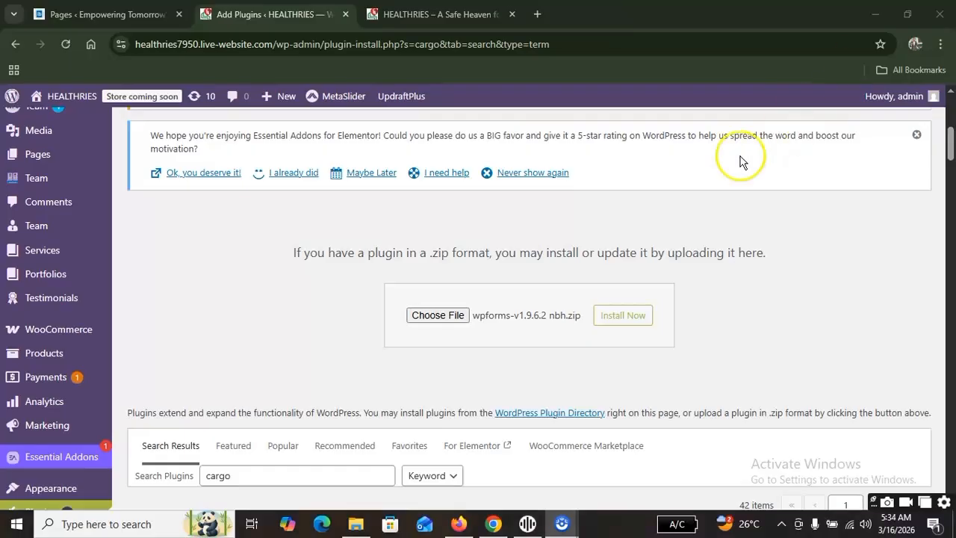
scroll(465, 216, down, 1)
scroll(465, 216, down, 3)
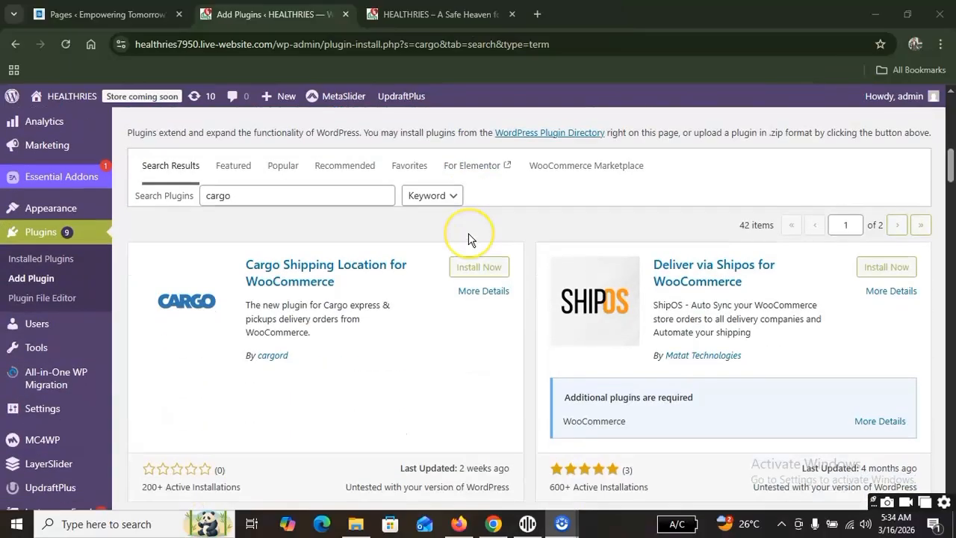
scroll(471, 238, down, 7)
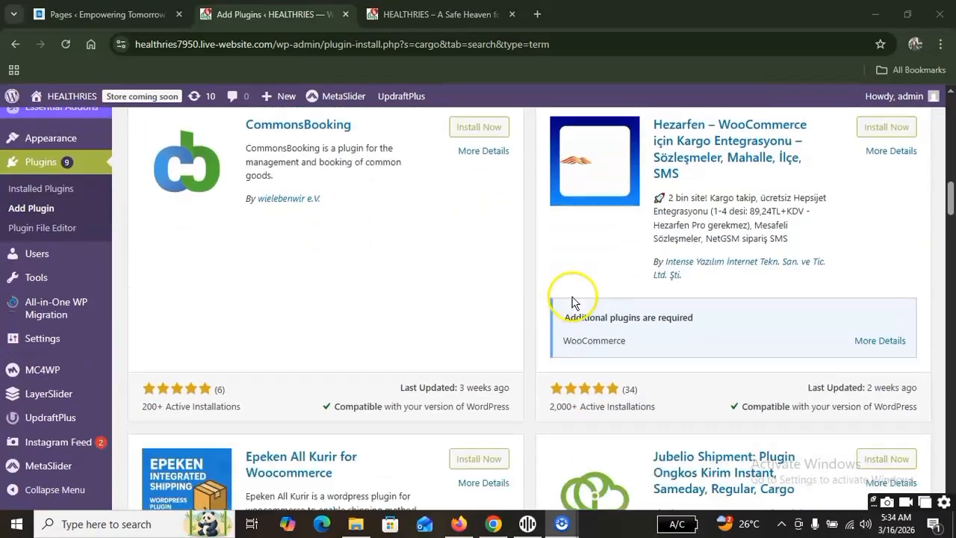
scroll(572, 299, up, 9)
scroll(188, 271, down, 4)
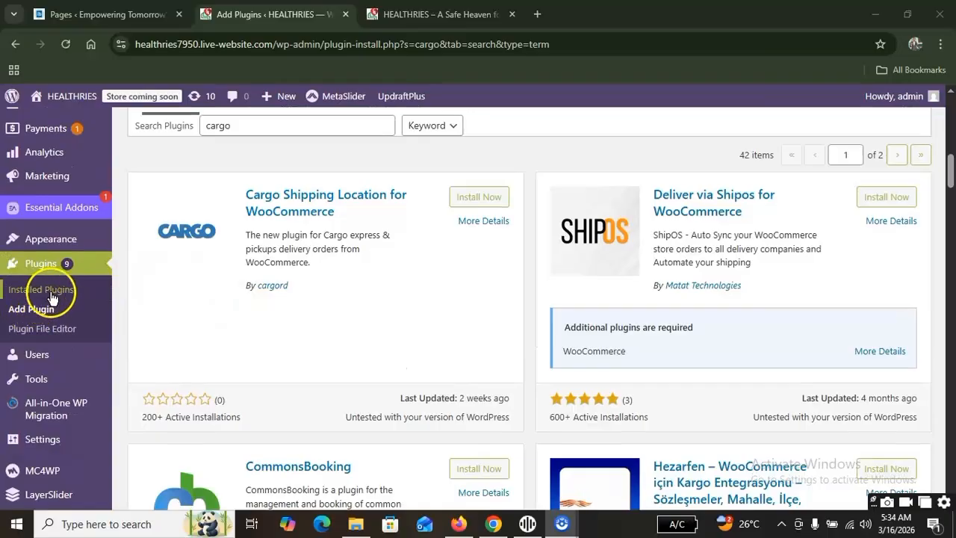
Open the list of installed plugins and look over the entries around Classic Editor, Clenix Core and Elementor.
click(50, 289)
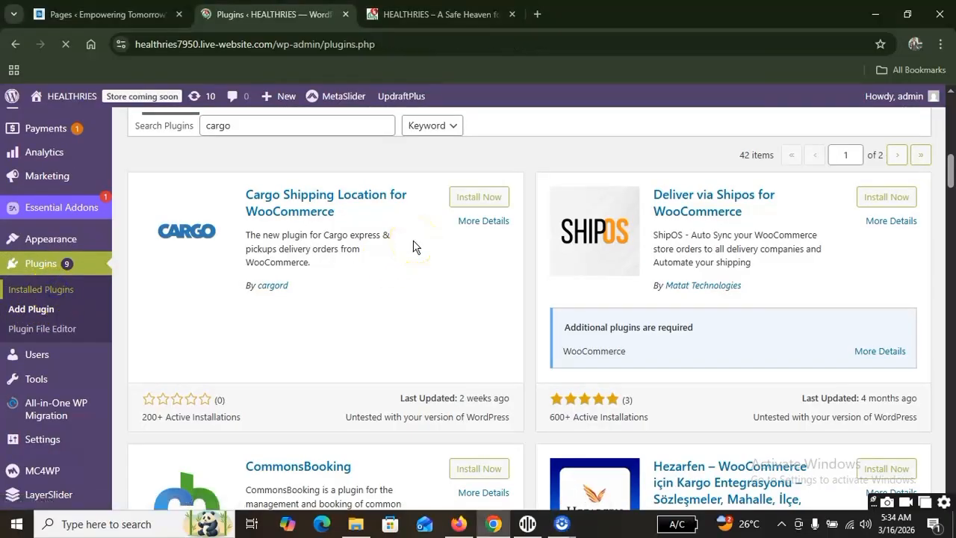
scroll(412, 241, down, 7)
scroll(281, 317, down, 8)
scroll(246, 318, up, 3)
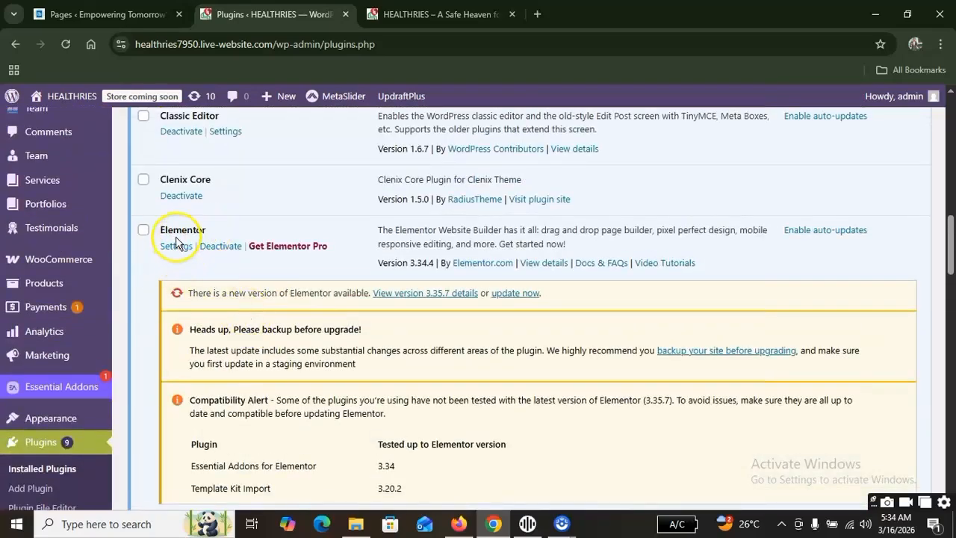
scroll(181, 243, up, 12)
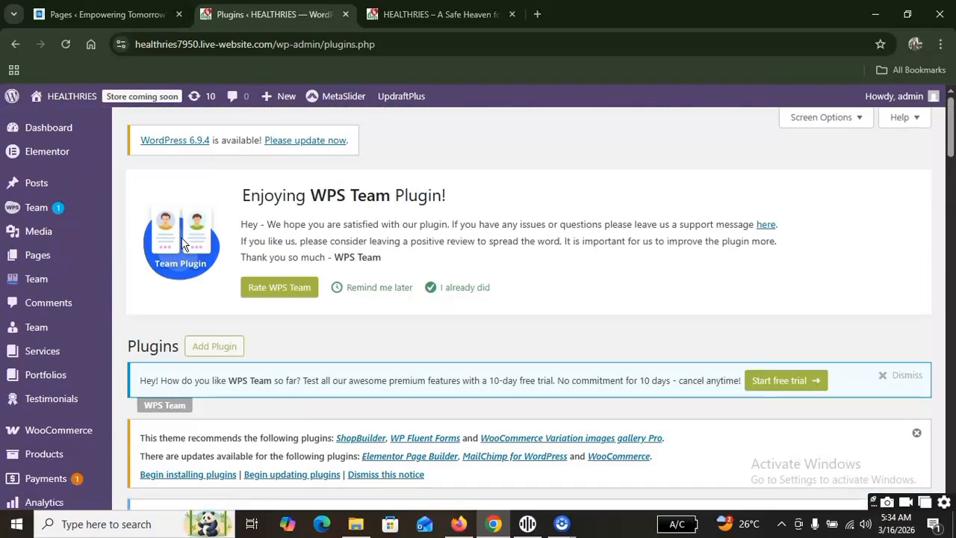
Go to the Add Plugins page and search the plugin directory for "elementor".
click(220, 346)
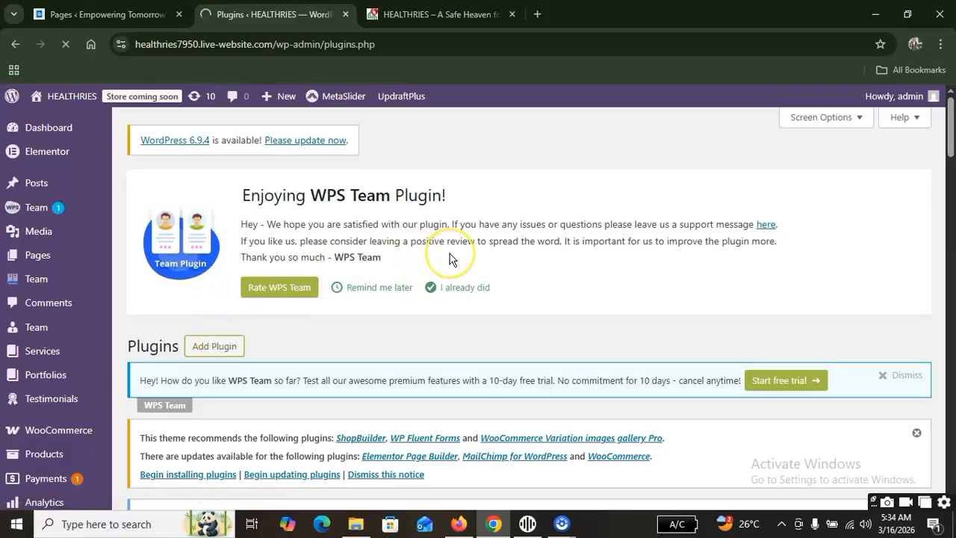
scroll(485, 265, down, 4)
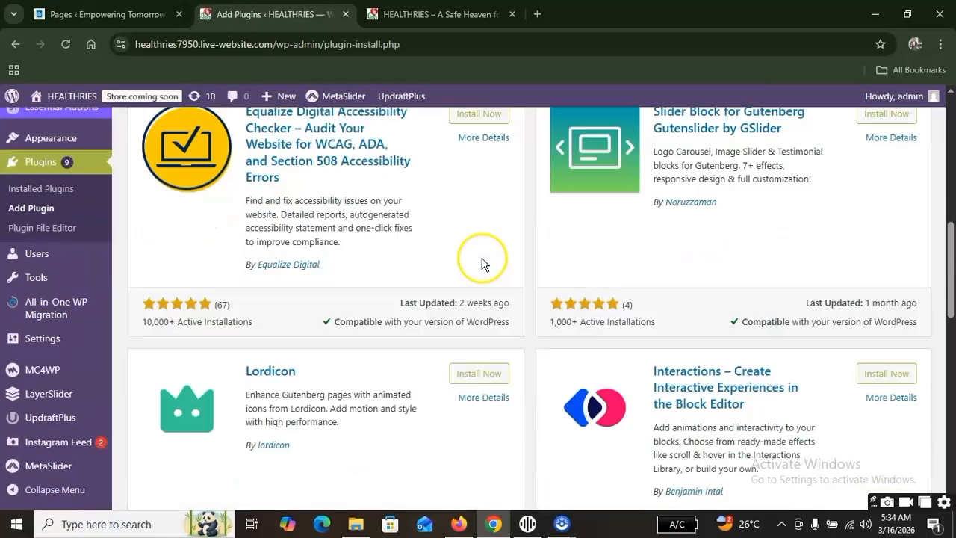
scroll(537, 263, up, 3)
click(734, 337)
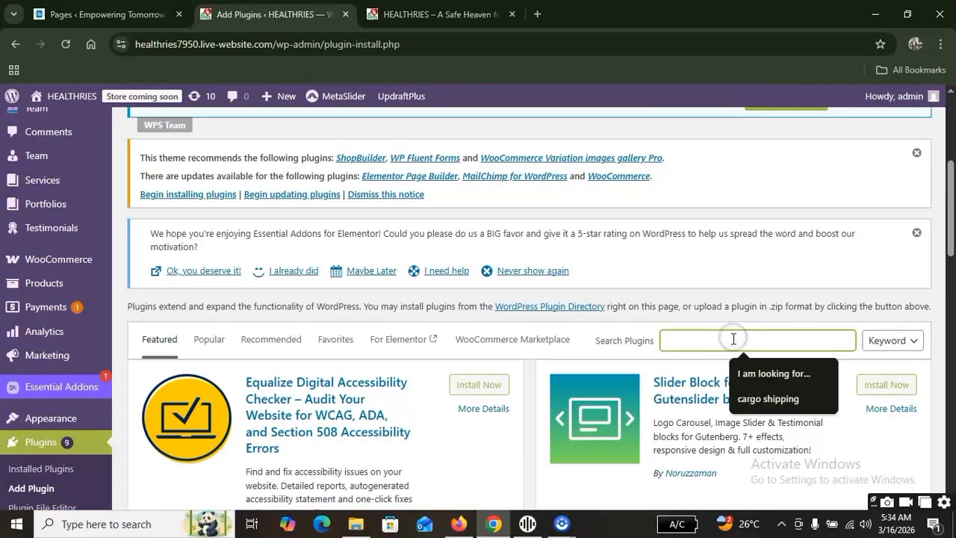
text(ek)
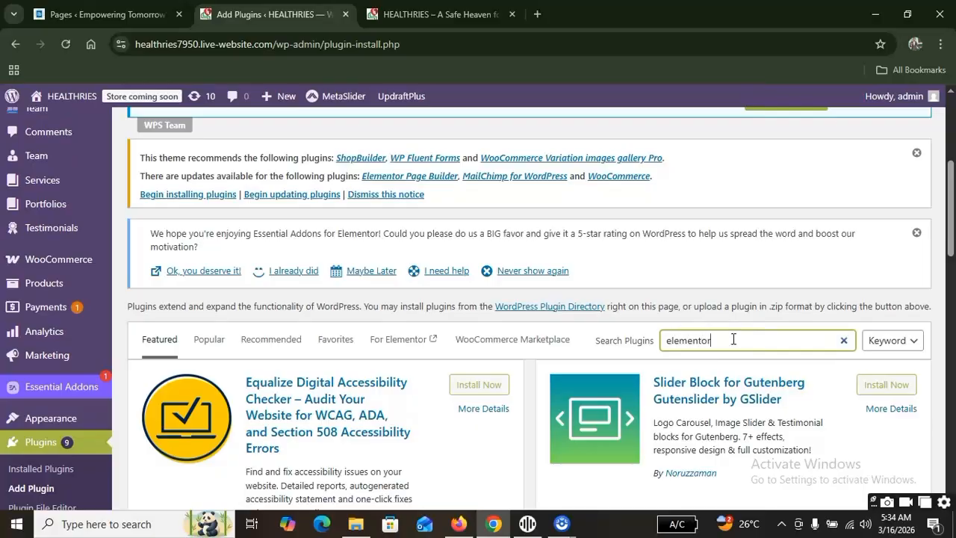
scroll(629, 358, down, 3)
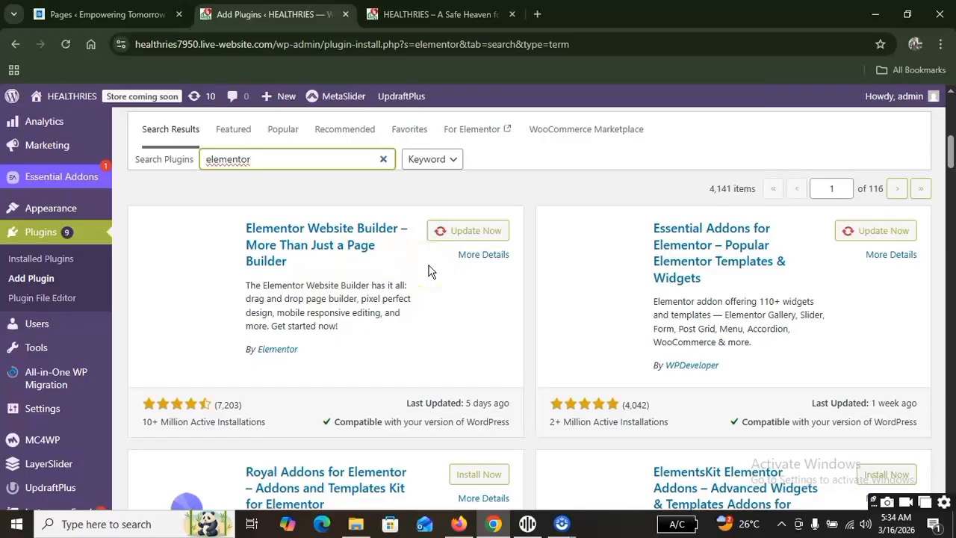
Examine the Elementor Website Builder and Essential Addons for Elementor results, including their ratings, installations, compatibility and update option.
scroll(430, 271, down, 1)
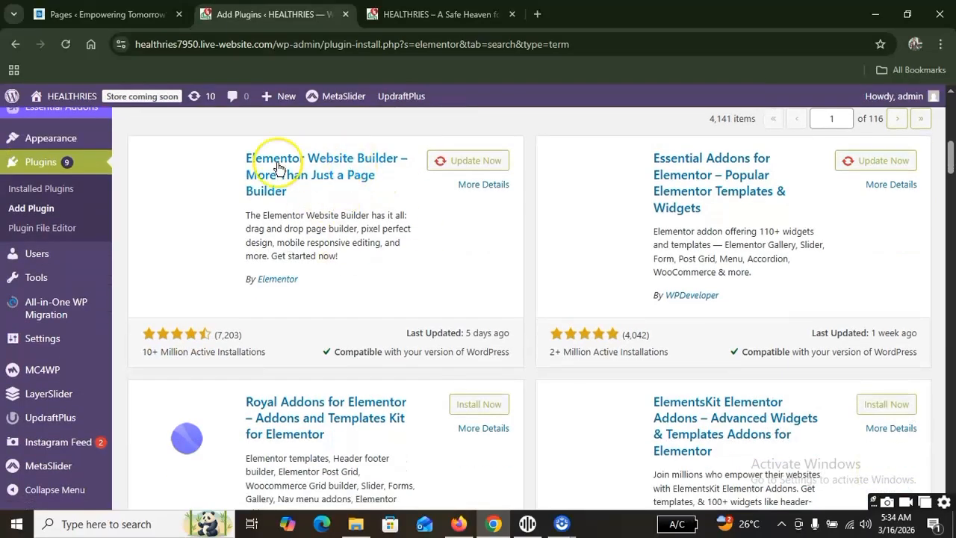
click(462, 49)
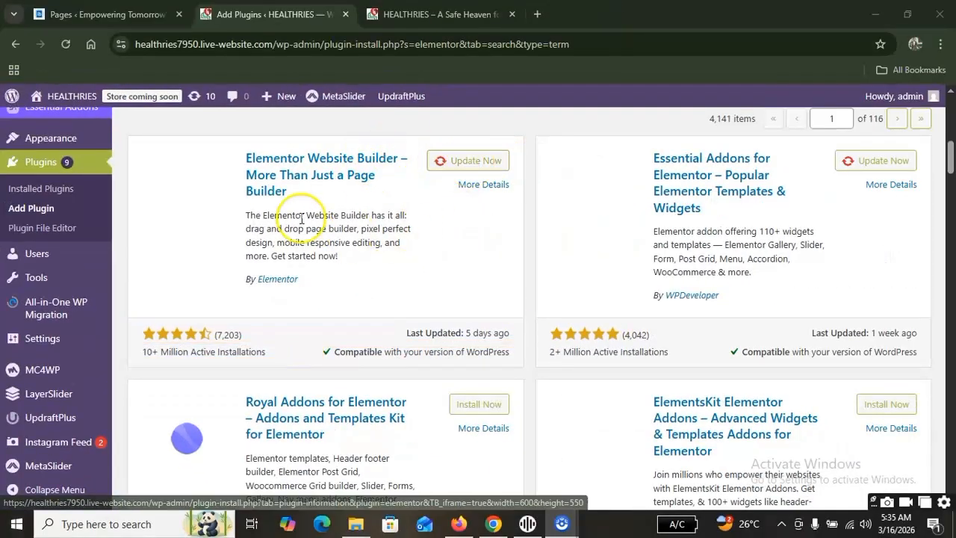
scroll(373, 277, down, 2)
scroll(545, 302, up, 4)
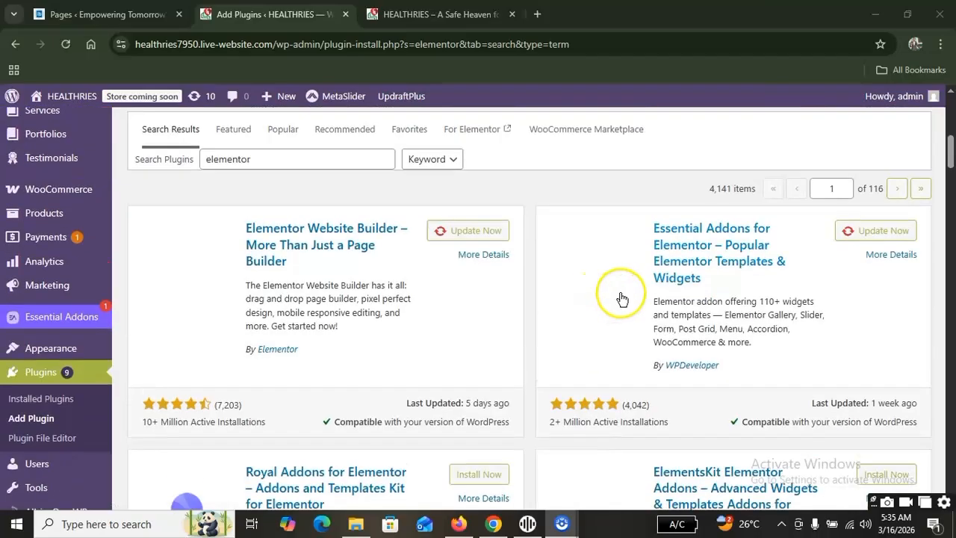
scroll(395, 309, down, 3)
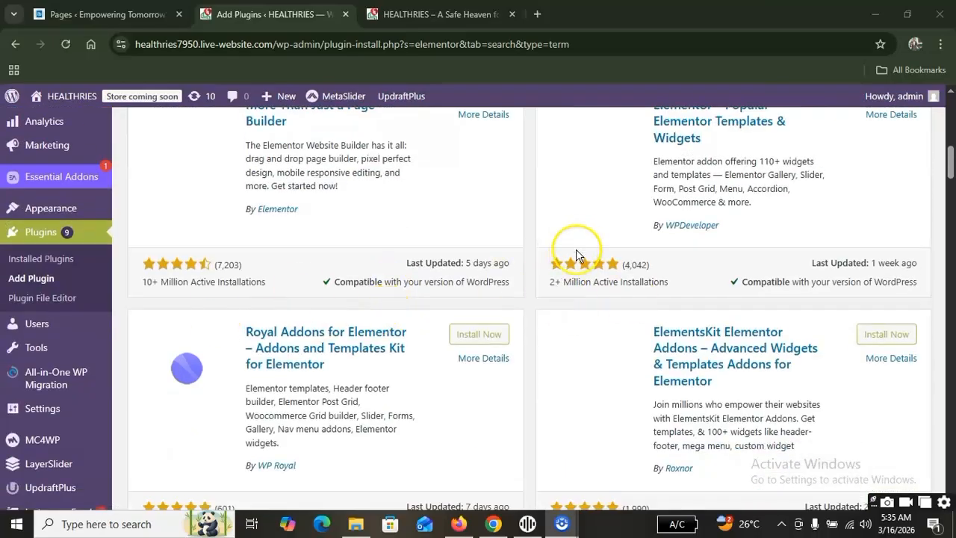
scroll(359, 282, up, 3)
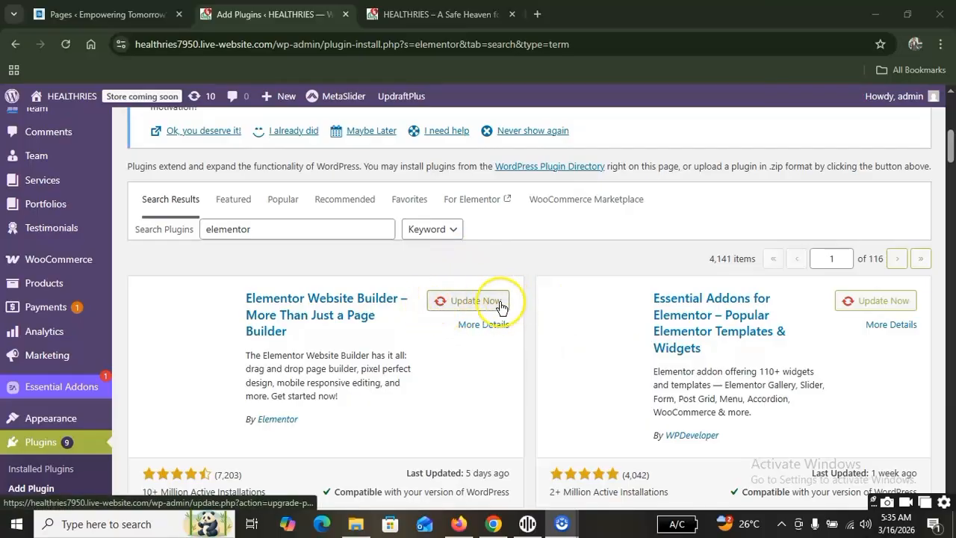
scroll(455, 308, down, 1)
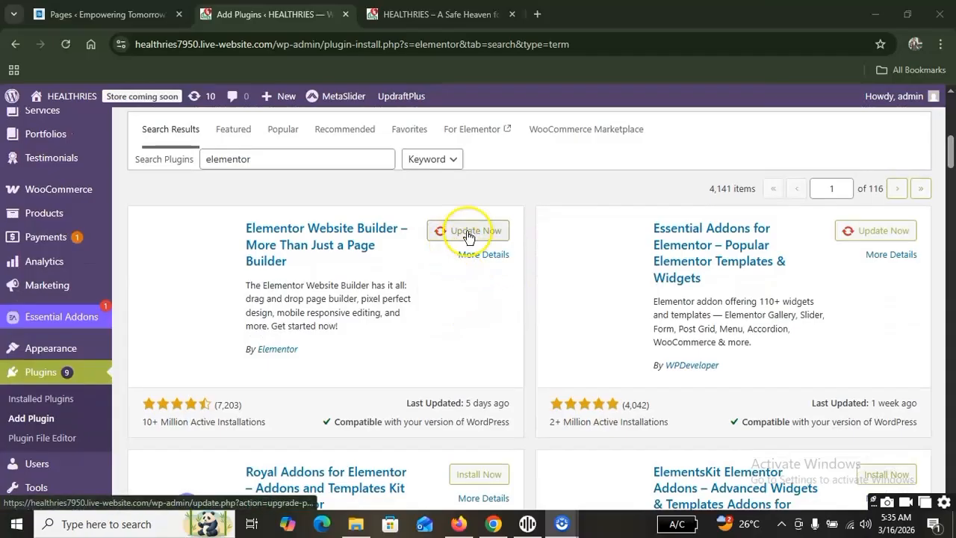
Look through the further Elementor add-on results, from Premium Addons and Ultimate Addons to Sticky Header Effects and Happy Addons.
scroll(448, 262, down, 7)
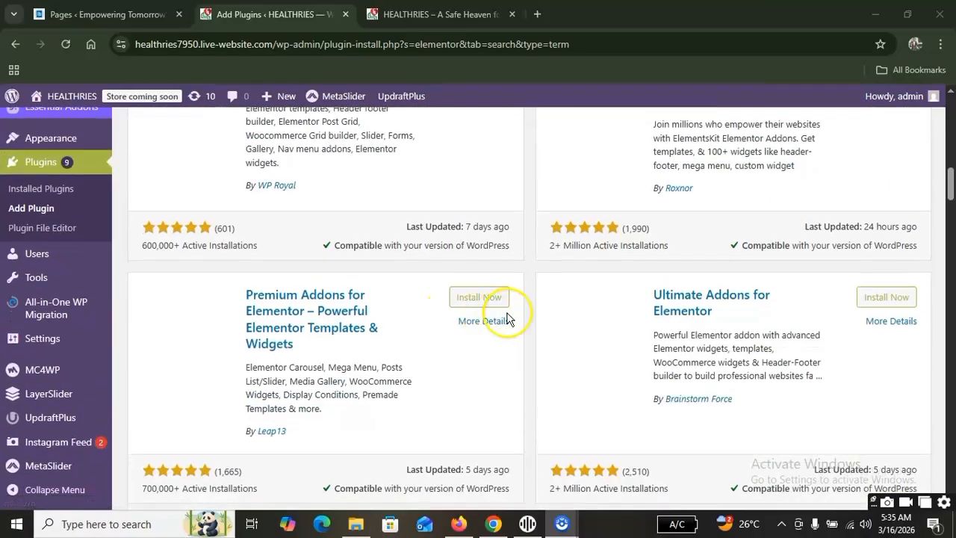
scroll(479, 320, down, 4)
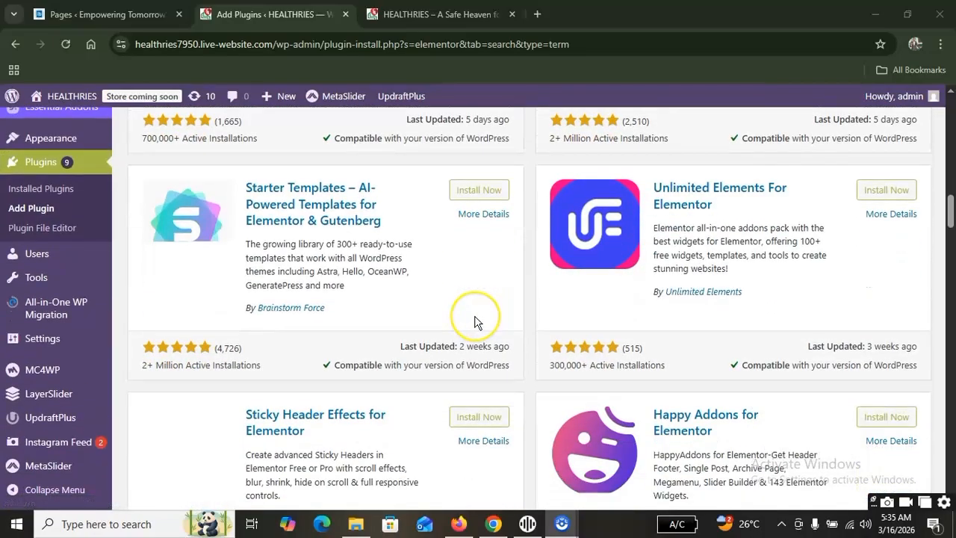
scroll(475, 322, down, 3)
scroll(473, 322, up, 1)
scroll(470, 324, down, 3)
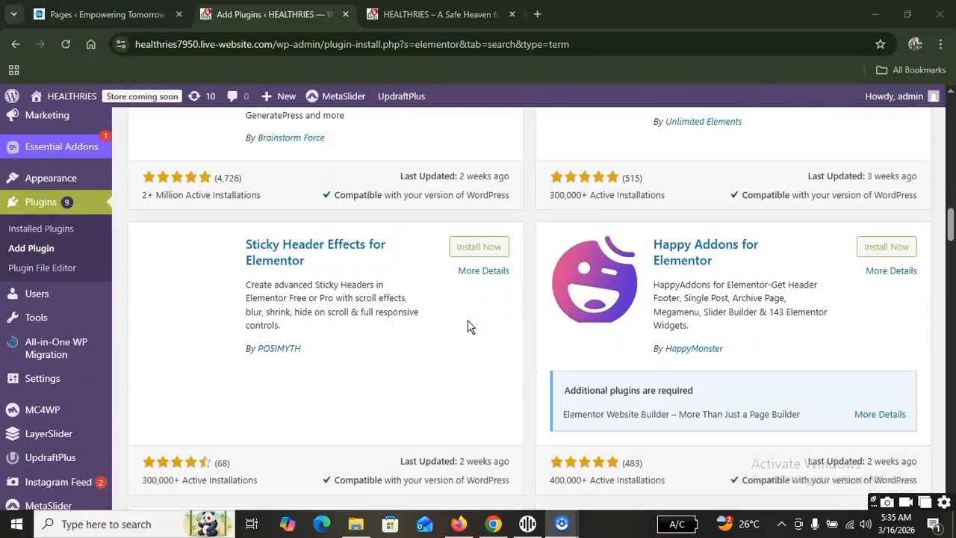
scroll(463, 331, down, 2)
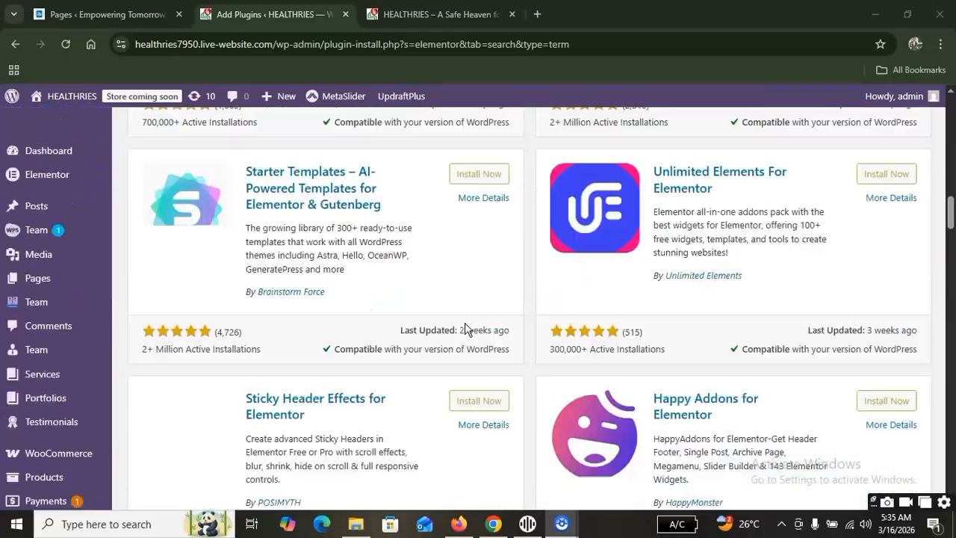
Open the Home page of the installed Elementor plugin and view its website builder overview for HEALTHRIES.
scroll(468, 324, up, 6)
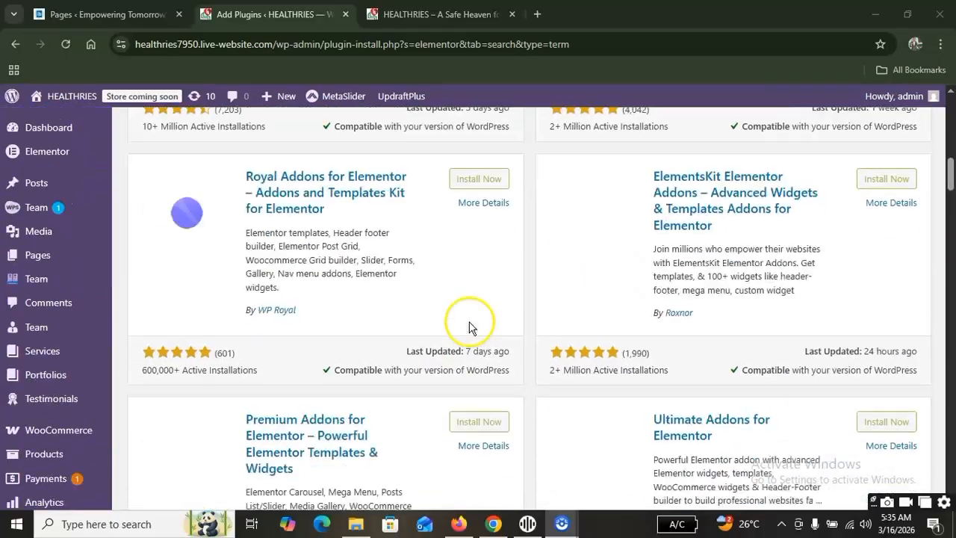
scroll(467, 324, up, 4)
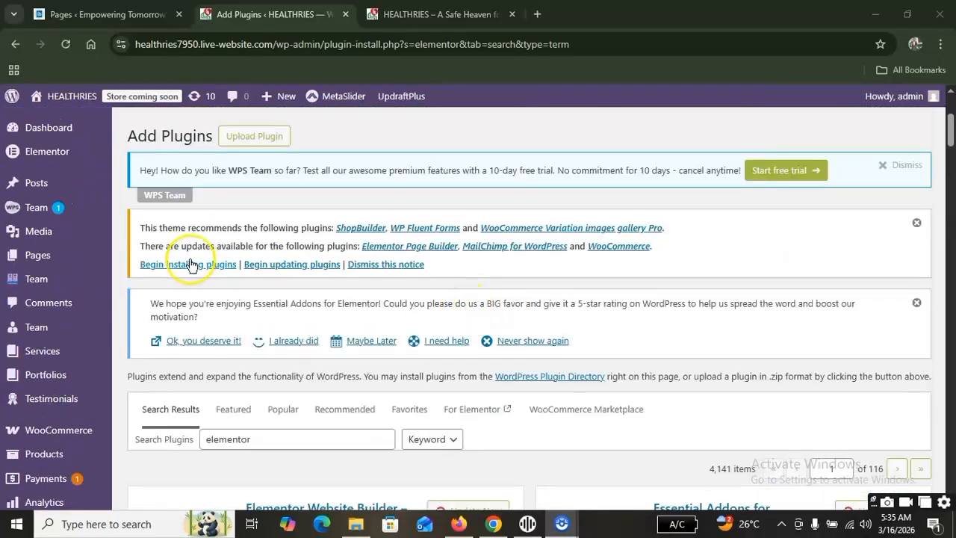
mouse_move(30, 153)
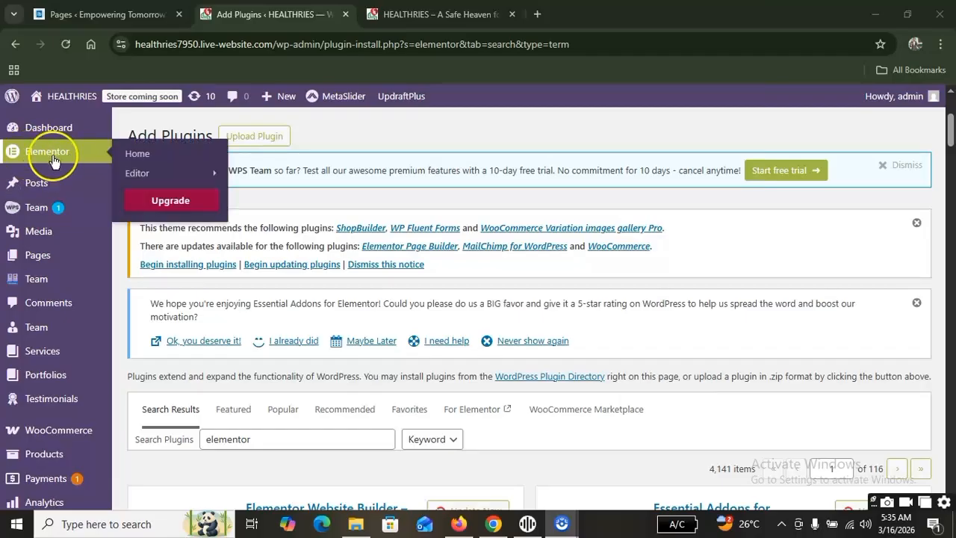
click(136, 154)
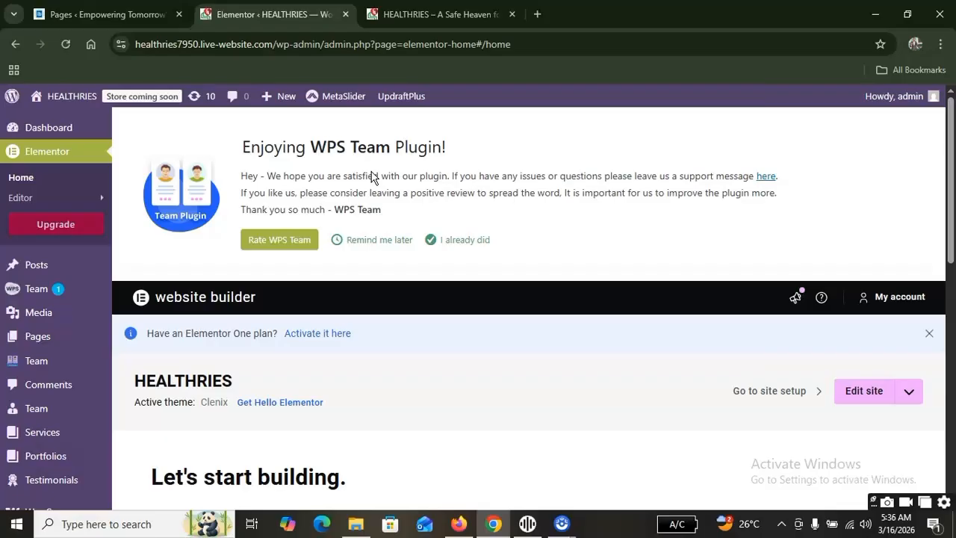
scroll(470, 277, down, 4)
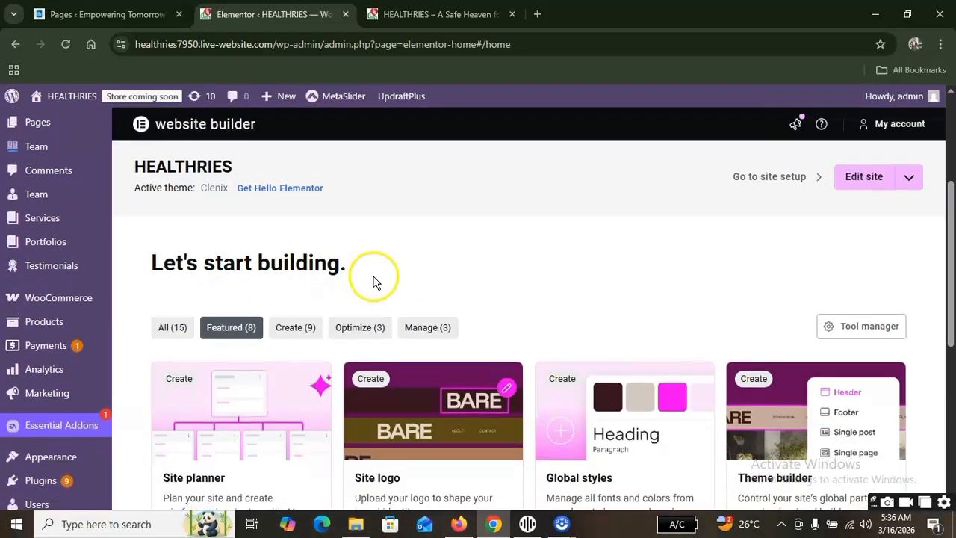
scroll(436, 255, up, 3)
scroll(436, 256, down, 2)
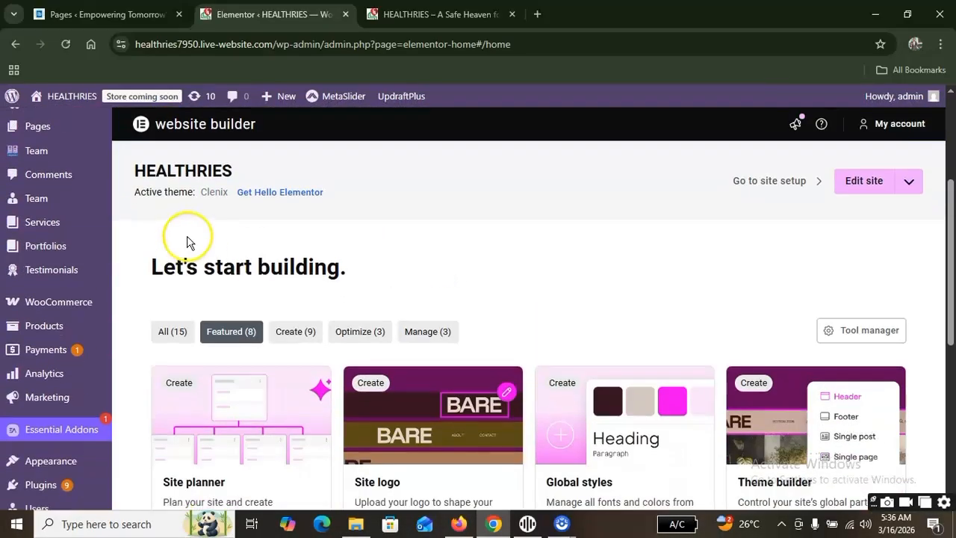
Examine Elementor's featured tools, from Site planner, Site logo, Global styles and Theme builder to Popups, Image optimization, Accessibility and Submissions.
scroll(590, 219, down, 1)
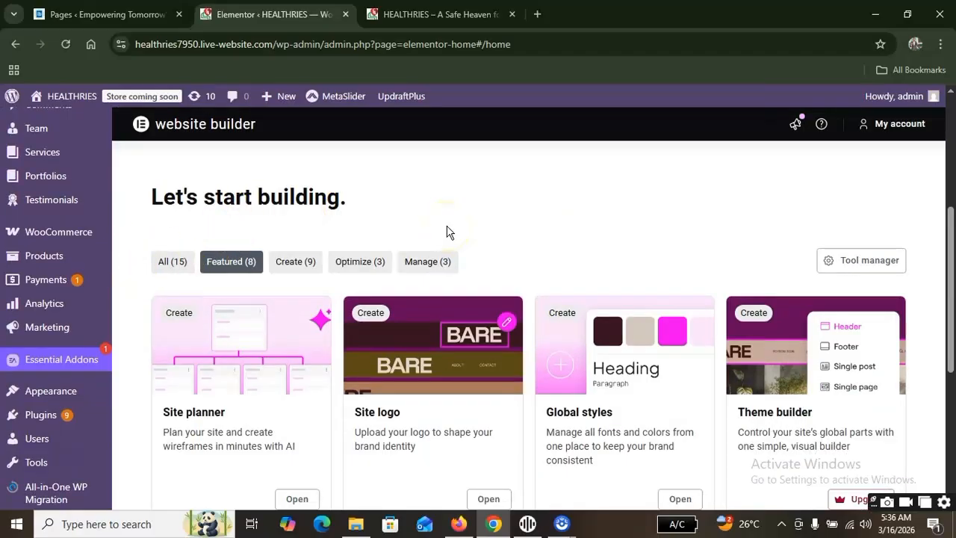
scroll(269, 277, down, 2)
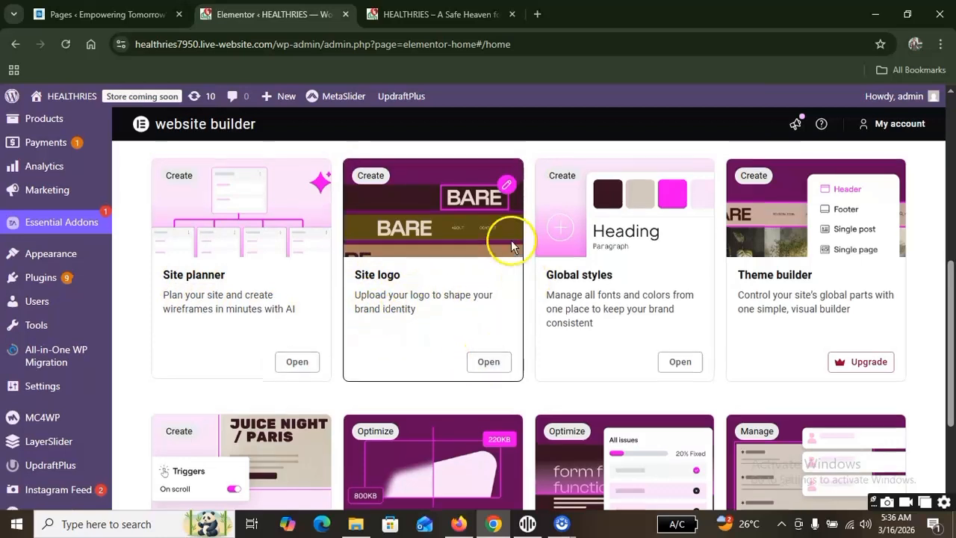
scroll(525, 359, up, 2)
scroll(523, 340, down, 2)
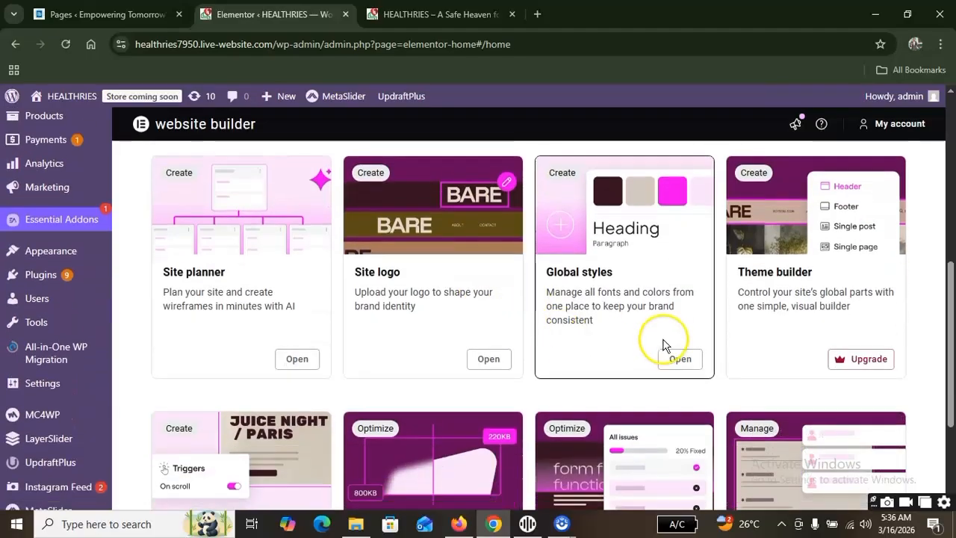
scroll(523, 336, down, 2)
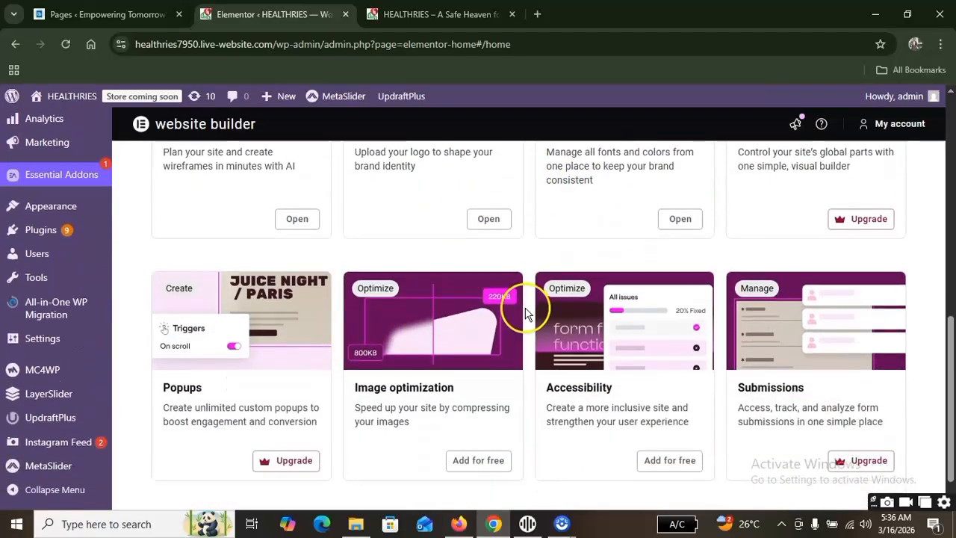
scroll(464, 236, down, 1)
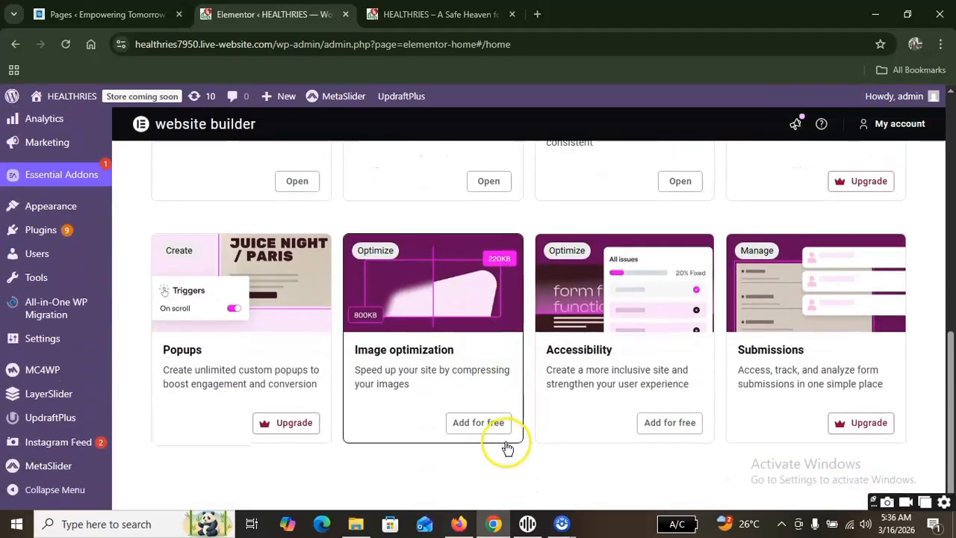
scroll(459, 313, up, 3)
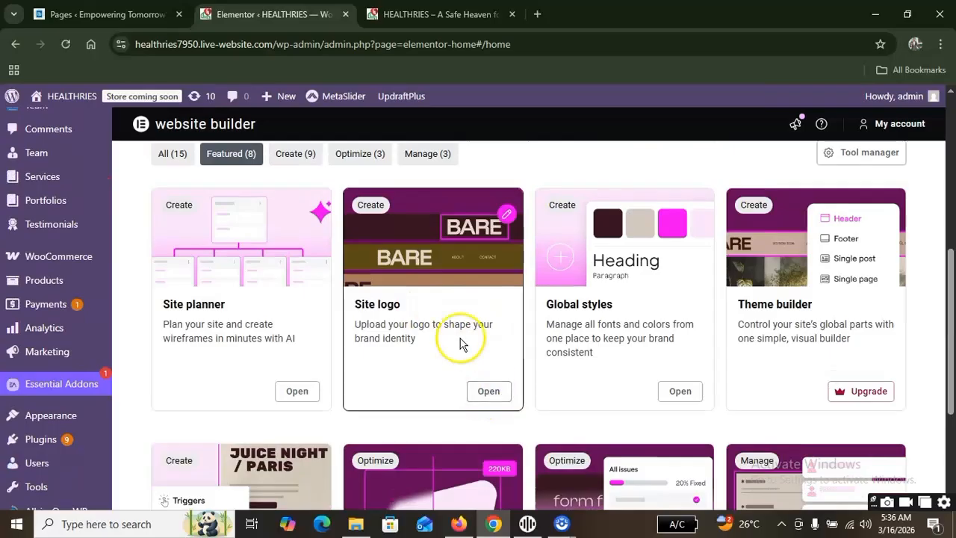
scroll(373, 343, up, 2)
Filter Elementor's tools to the Create category and review its cards, checking which can be opened and which require an upgrade.
click(296, 296)
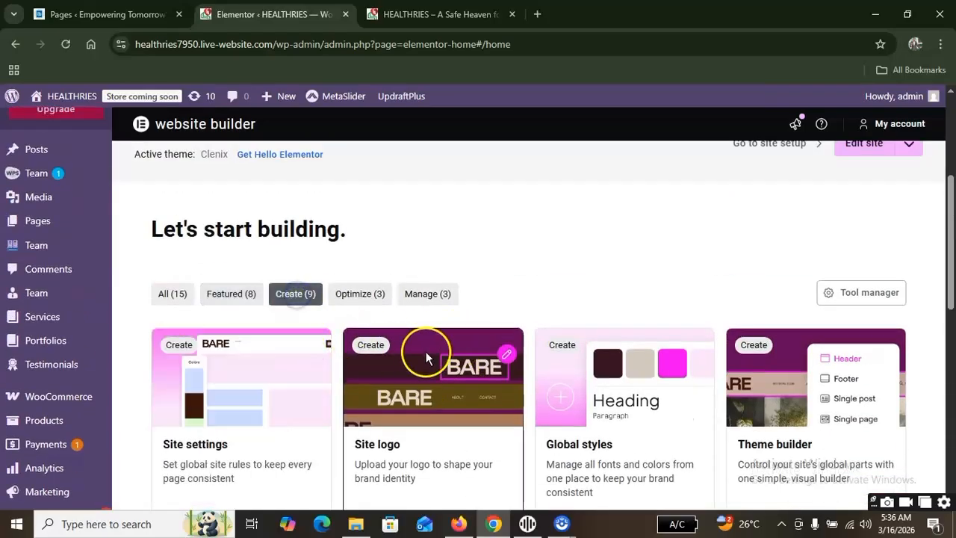
scroll(426, 351, down, 2)
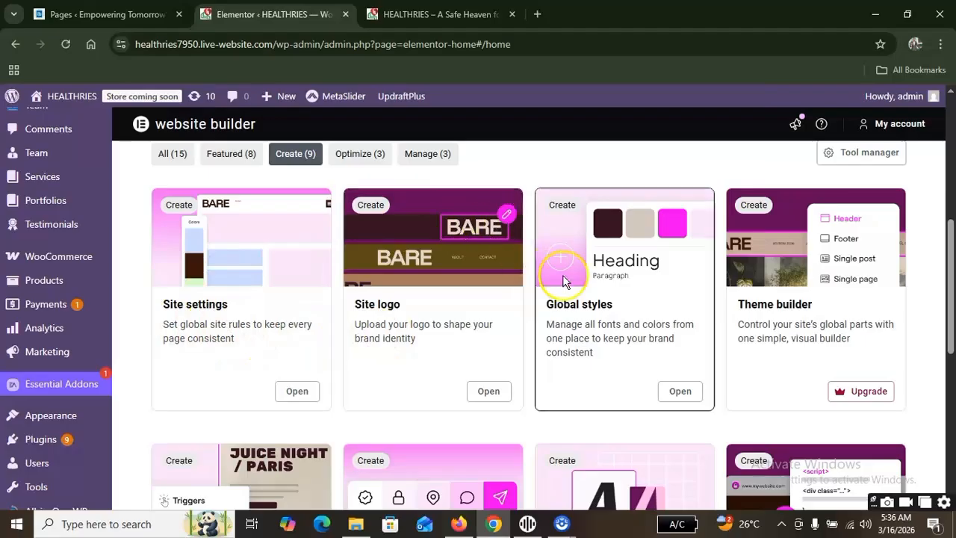
scroll(613, 312, down, 3)
scroll(612, 312, down, 2)
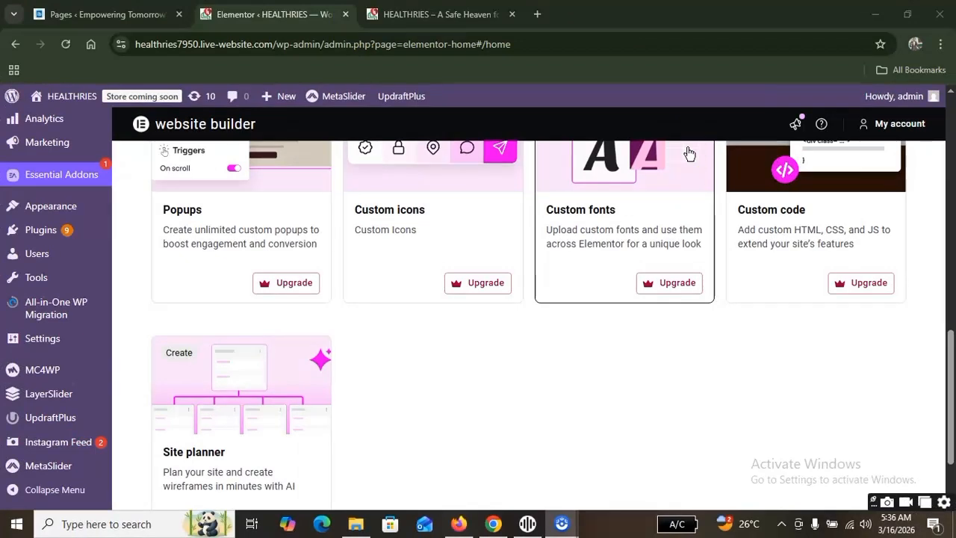
scroll(356, 406, down, 2)
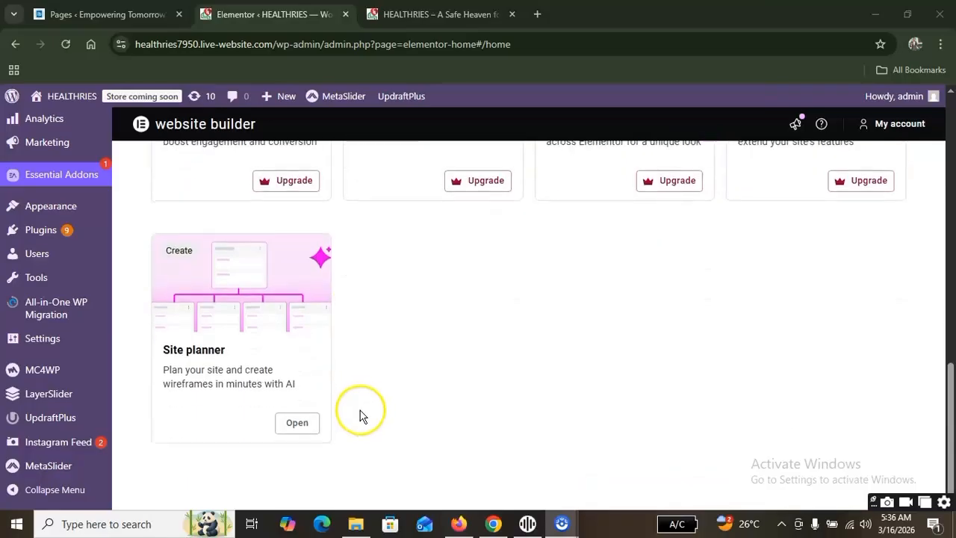
scroll(333, 348, up, 10)
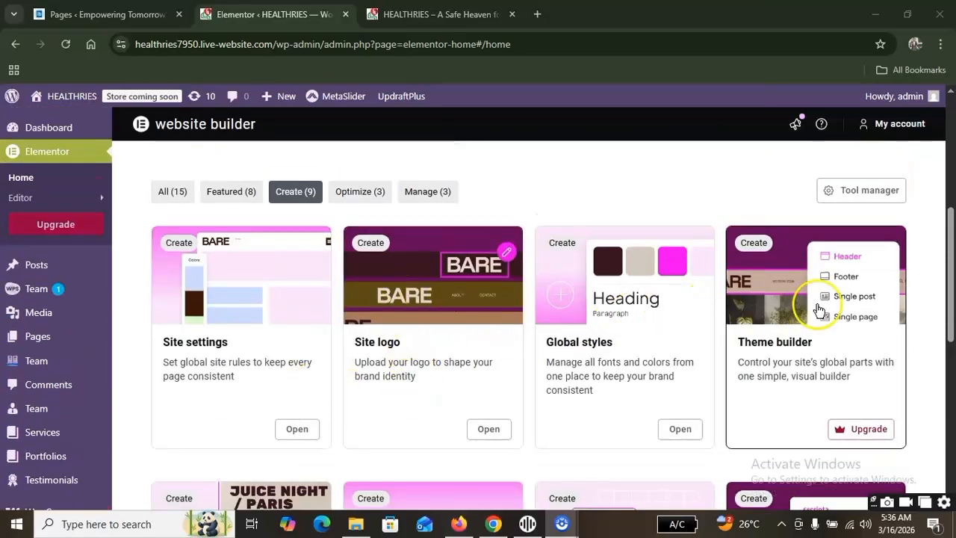
Filter Elementor's tools to the Optimize category and review the Site performance, Image optimization and Accessibility cards.
scroll(392, 303, up, 1)
scroll(393, 336, up, 2)
scroll(369, 335, down, 2)
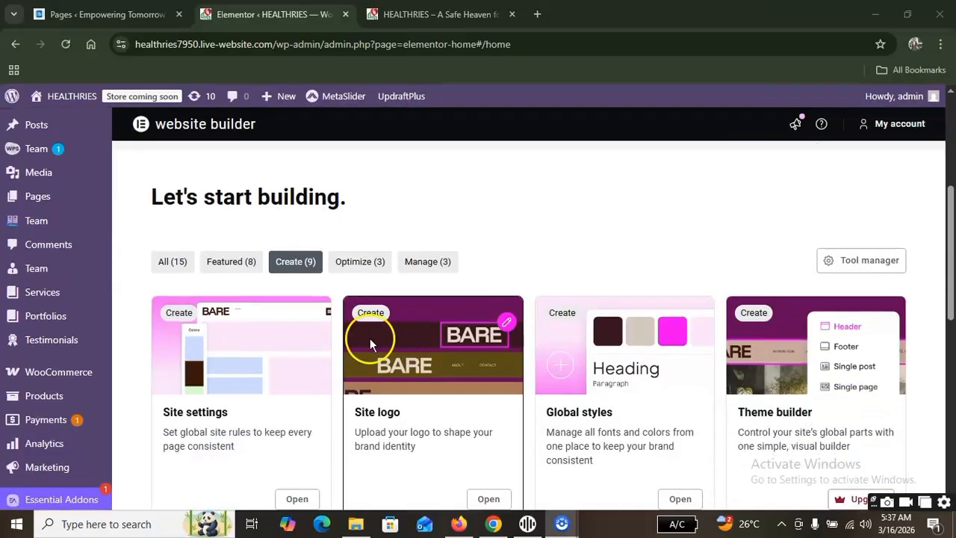
click(348, 263)
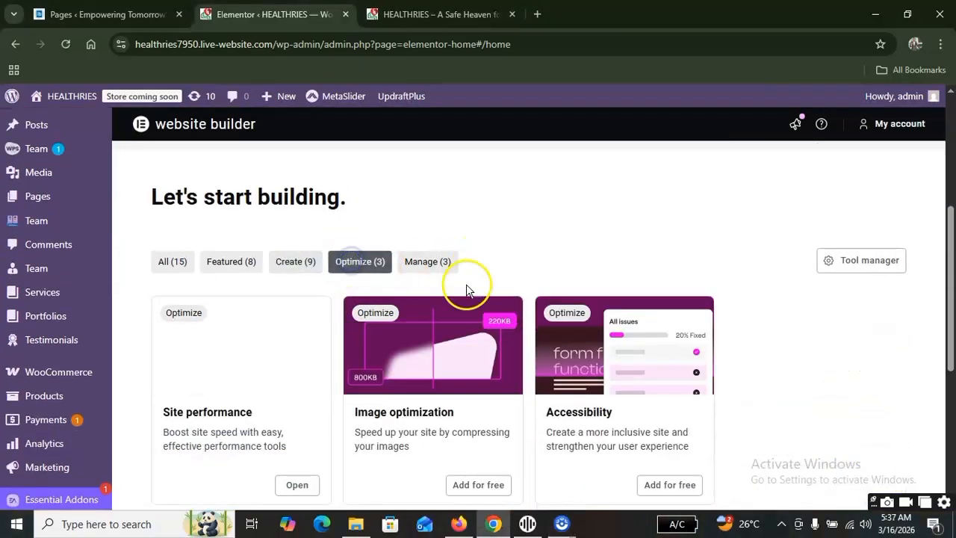
scroll(213, 363, down, 1)
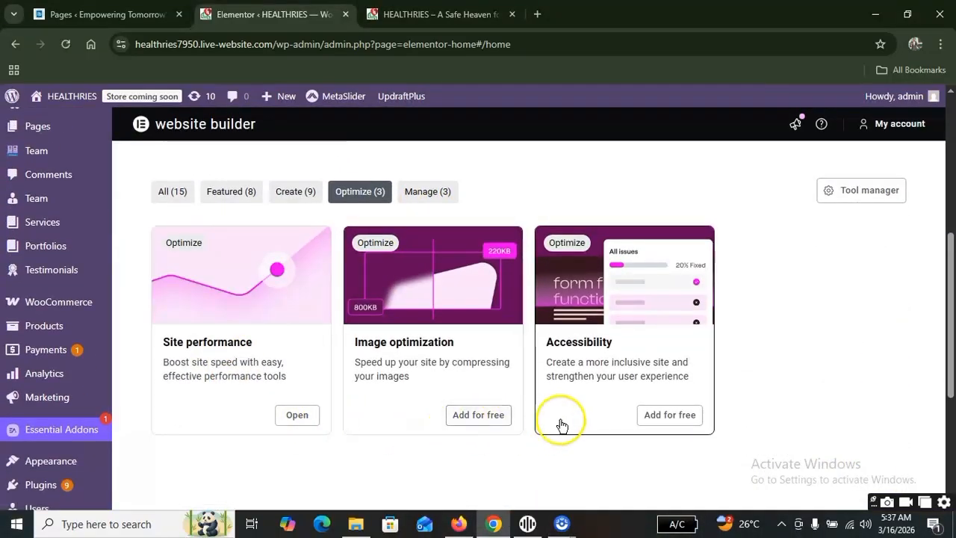
scroll(672, 314, up, 1)
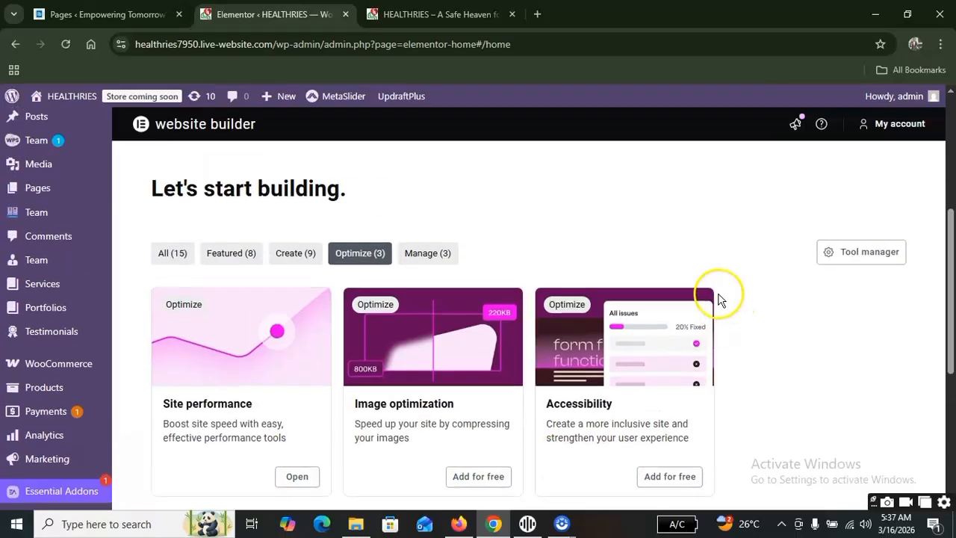
Filter Elementor's tools to the Manage category and review the Email deliverability, Submissions and Role manager cards.
click(432, 263)
scroll(567, 336, down, 3)
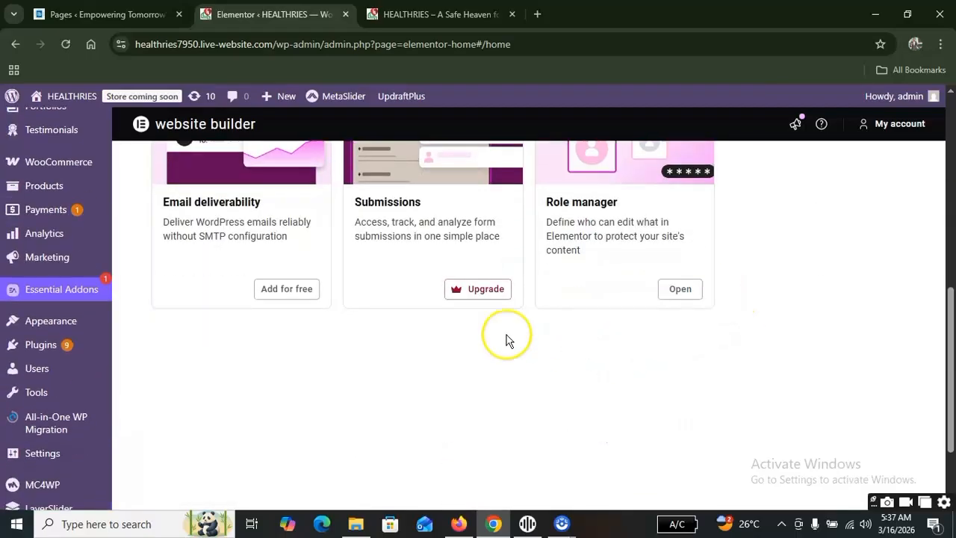
scroll(523, 329, up, 3)
Show all of Elementor's tools, look over the cards and open the site identity settings in the Elementor editor.
click(182, 261)
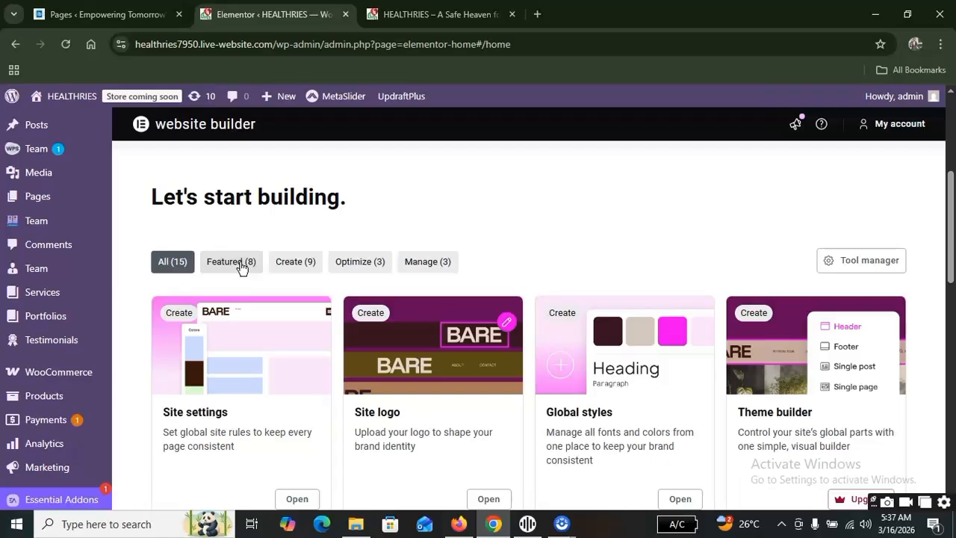
scroll(519, 291, down, 3)
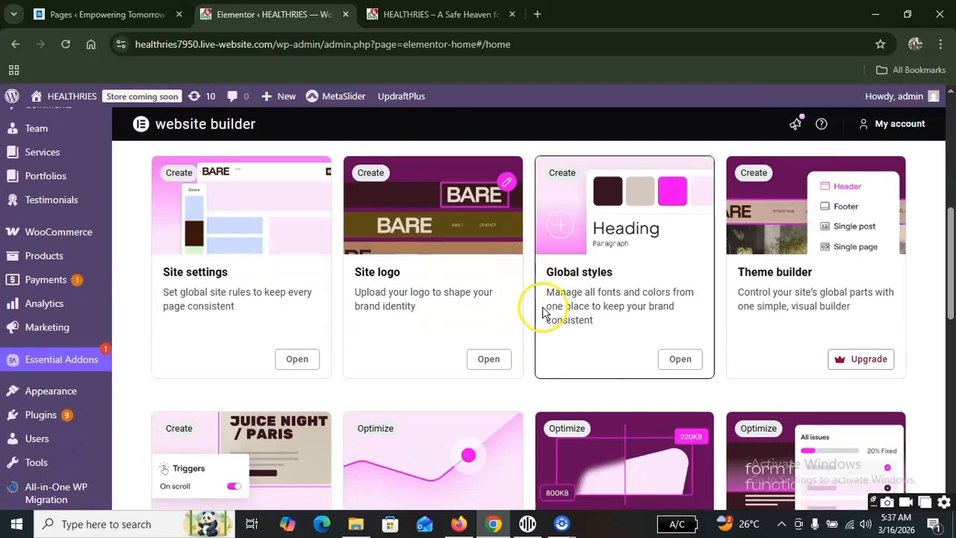
scroll(459, 348, up, 3)
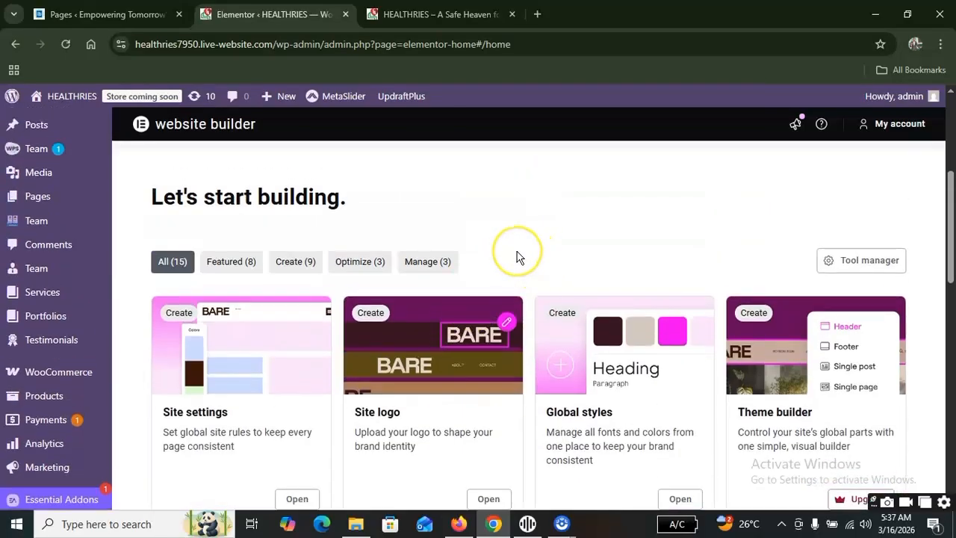
scroll(523, 261, down, 2)
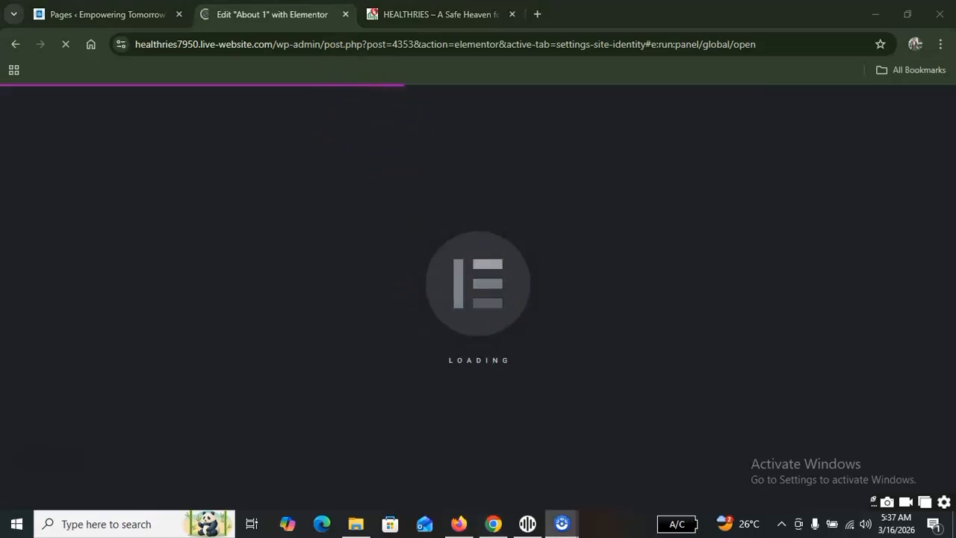
Switch to the live HEALTHRIES homepage and go back two slides in its hero slider.
click(452, 14)
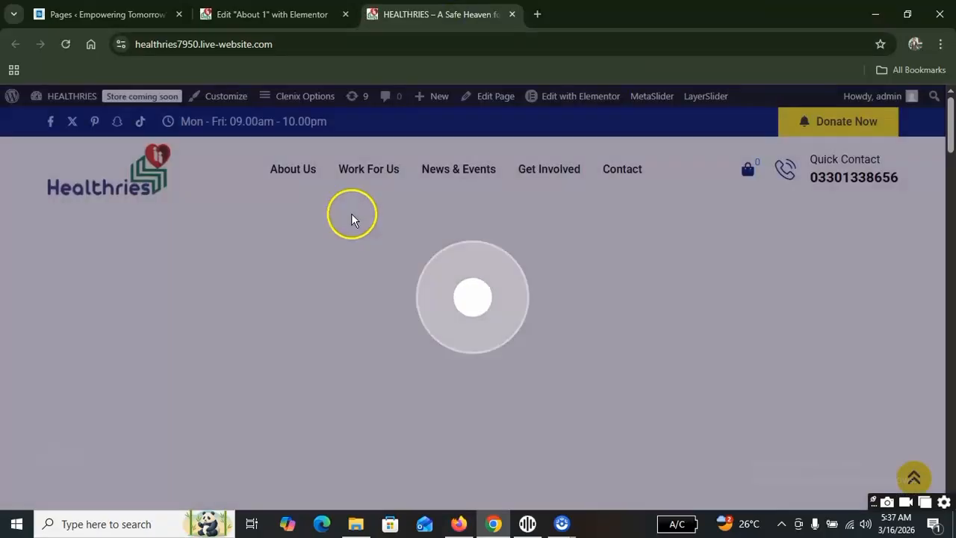
scroll(411, 182, down, 5)
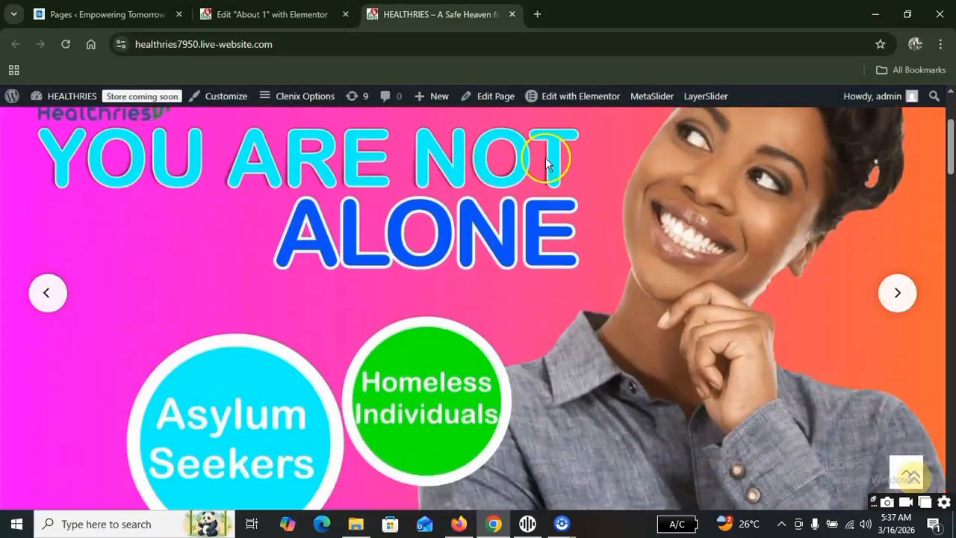
scroll(523, 199, up, 5)
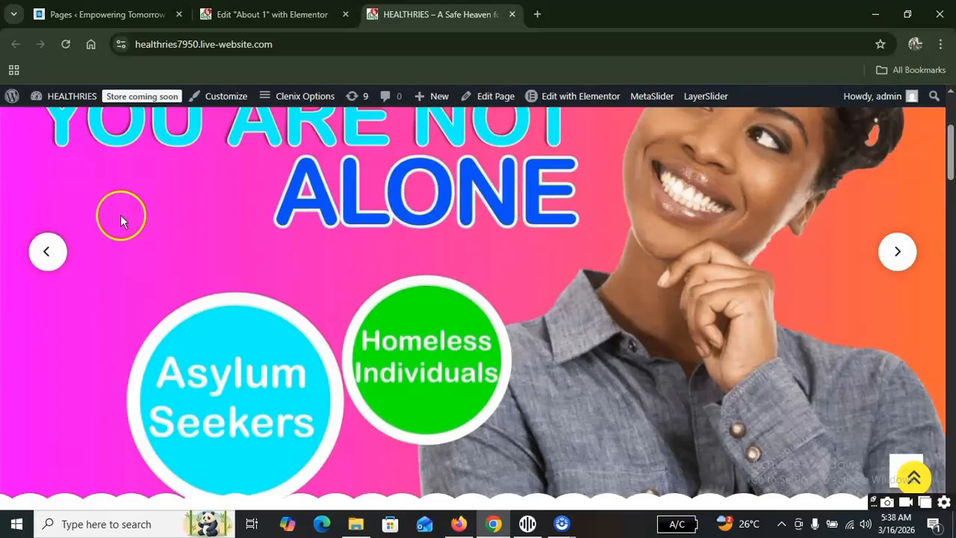
click(47, 250)
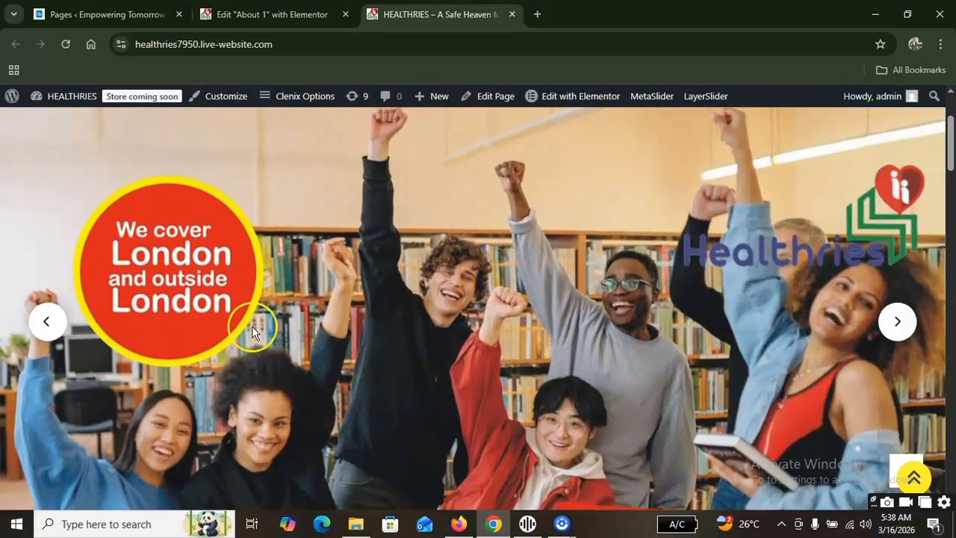
click(54, 321)
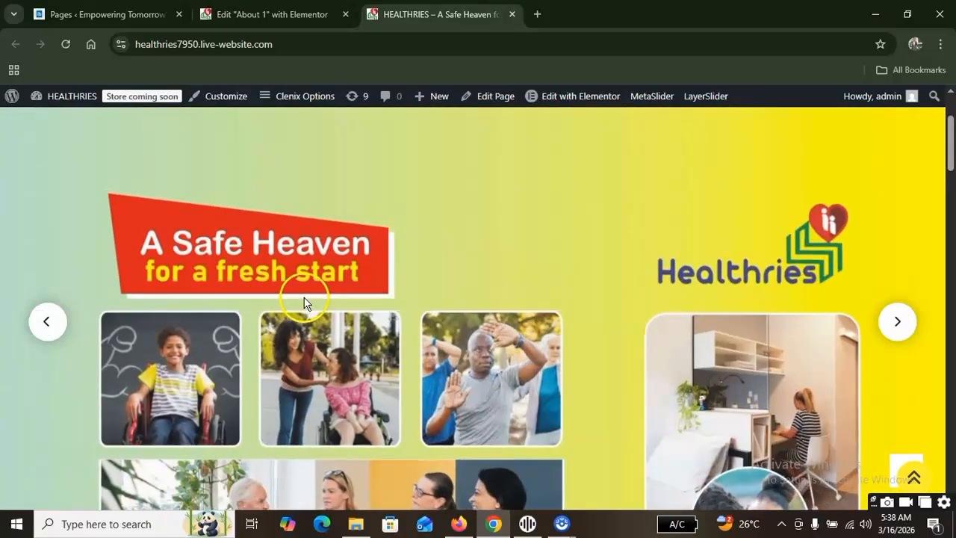
Examine the homepage sections from the service cards and Charity to Working for Healthries, What's On and the footer.
scroll(412, 284, down, 6)
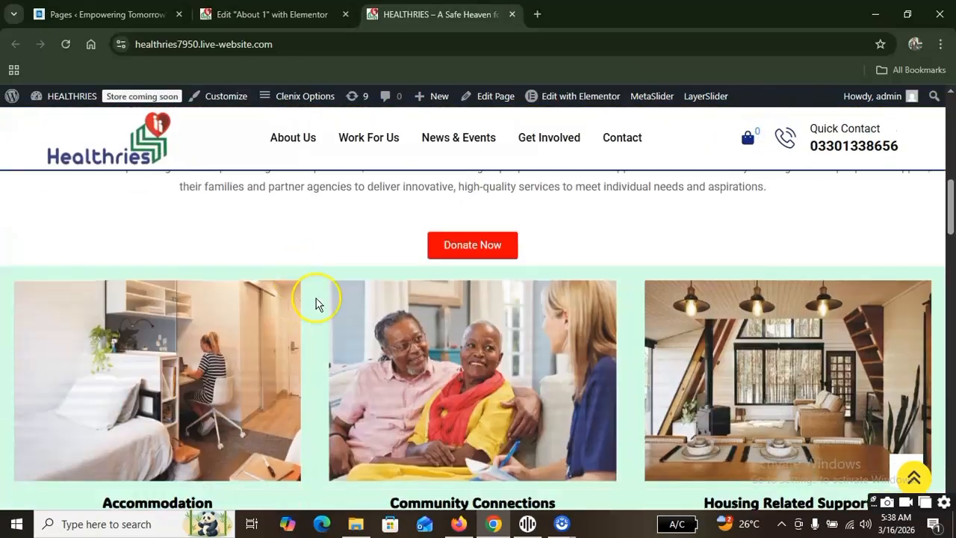
scroll(474, 325, down, 2)
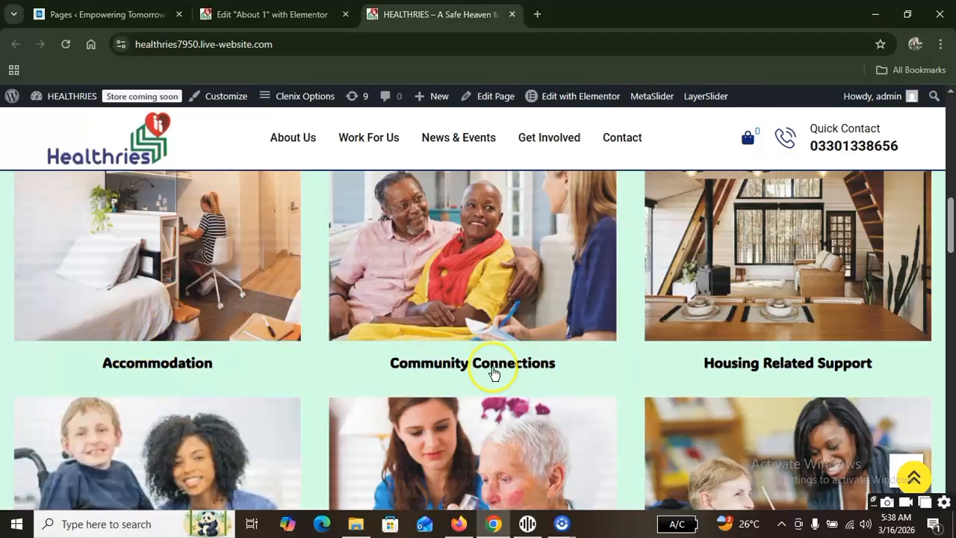
scroll(490, 366, down, 7)
scroll(334, 375, up, 3)
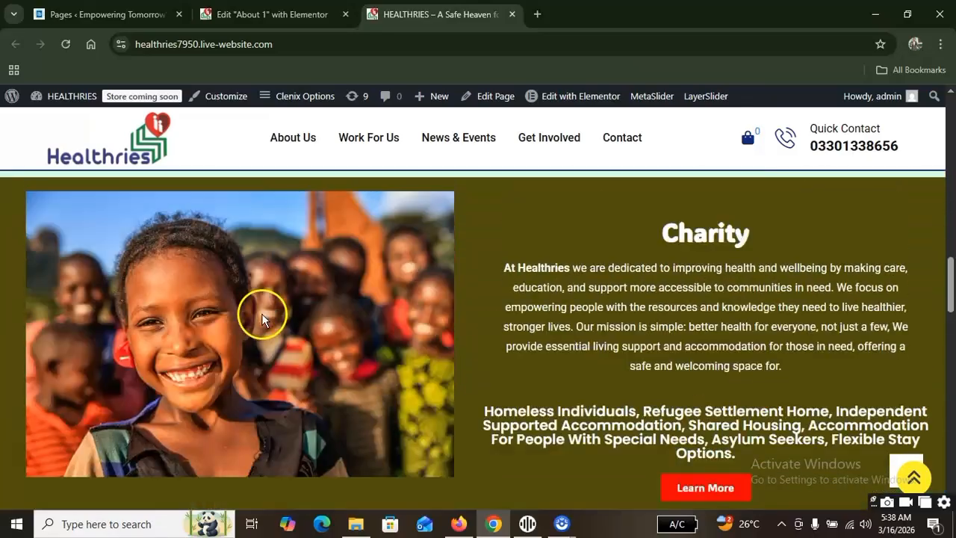
scroll(572, 363, down, 4)
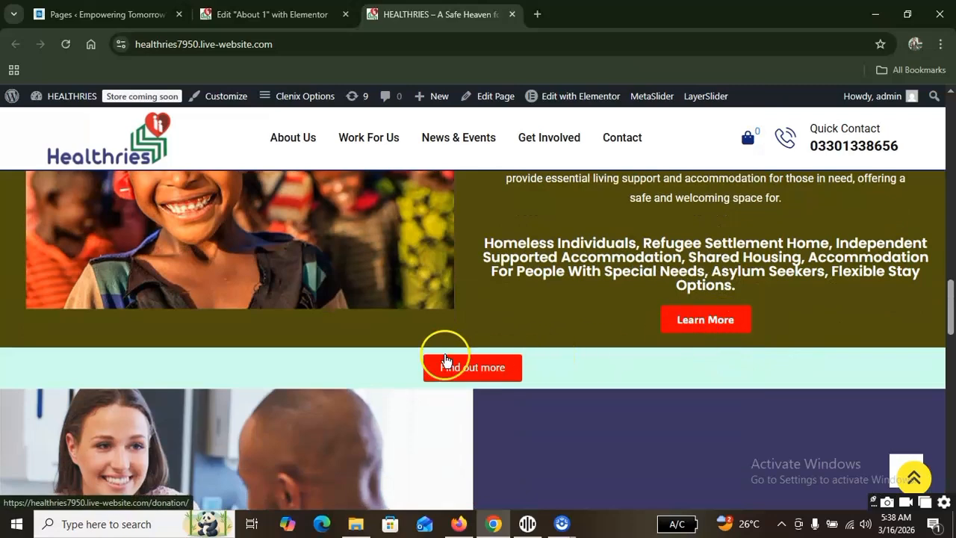
scroll(448, 324, down, 4)
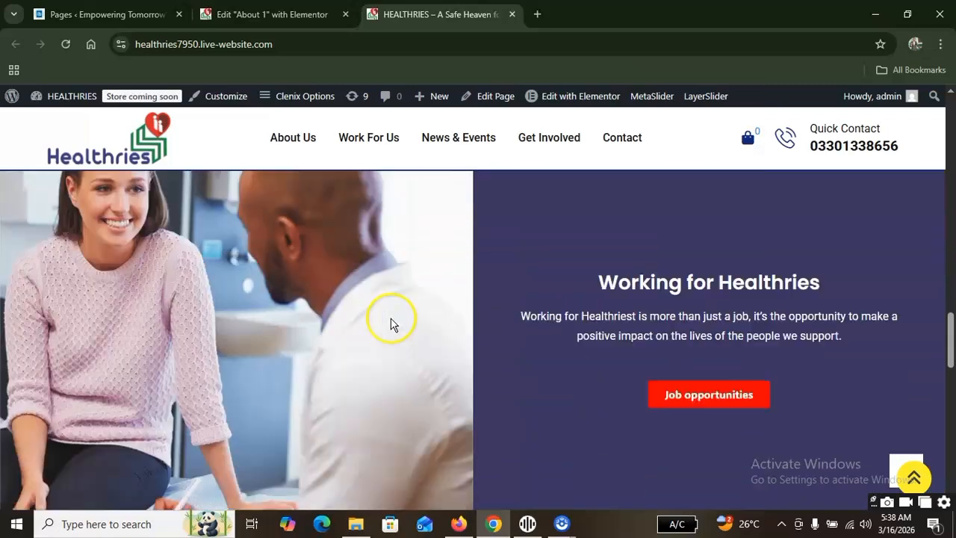
scroll(645, 327, down, 12)
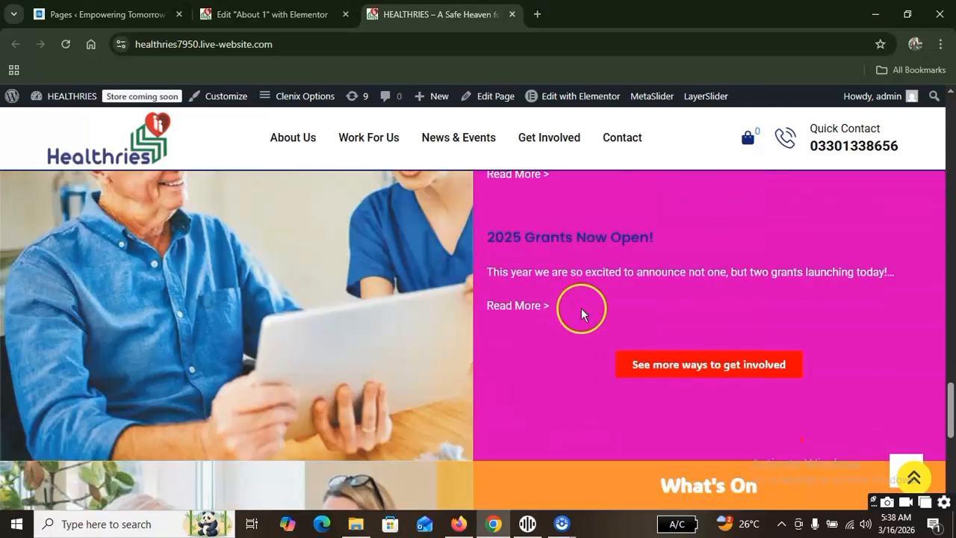
scroll(443, 321, down, 1)
scroll(636, 341, down, 1)
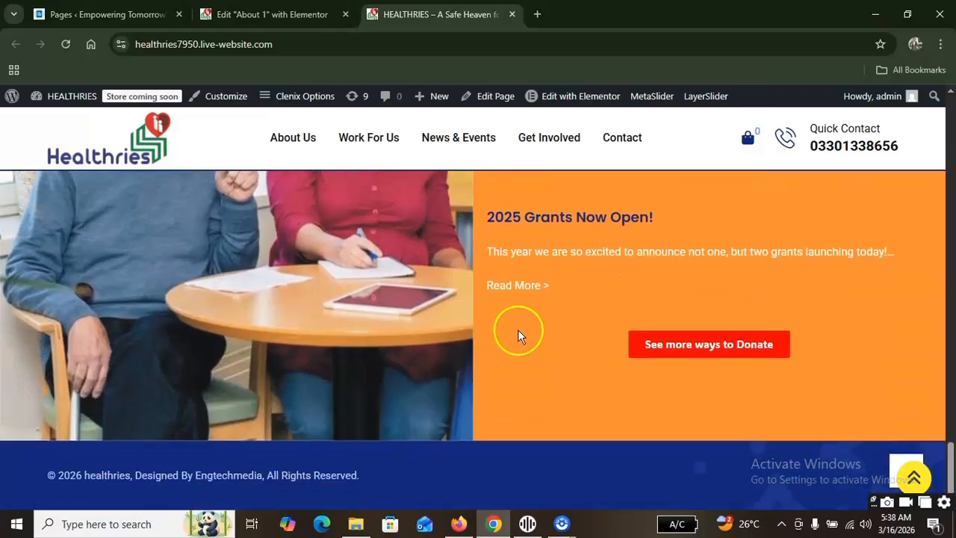
Review the homepage sections again from the footer back up to the header and locate the Edit with Elementor option.
scroll(476, 332, up, 12)
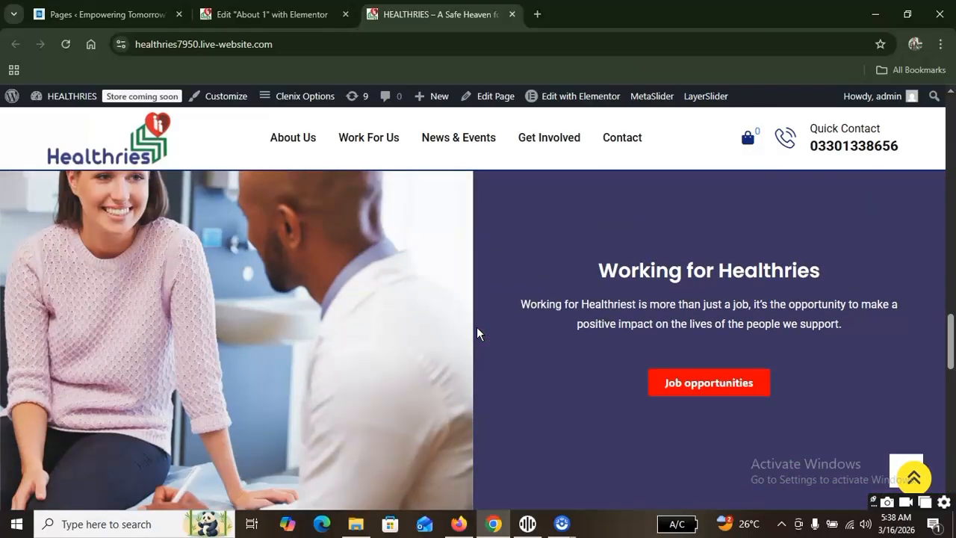
scroll(478, 334, up, 6)
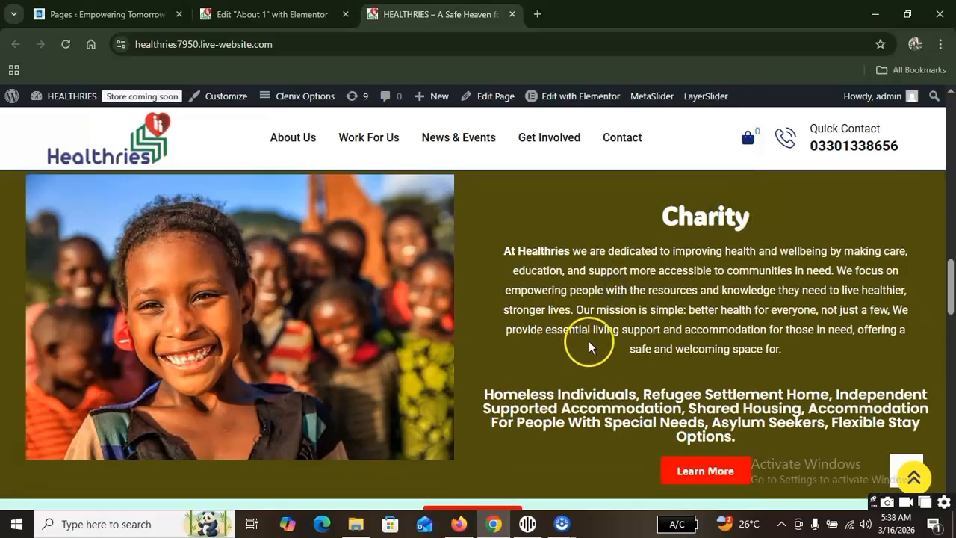
scroll(590, 359, up, 4)
scroll(575, 288, up, 5)
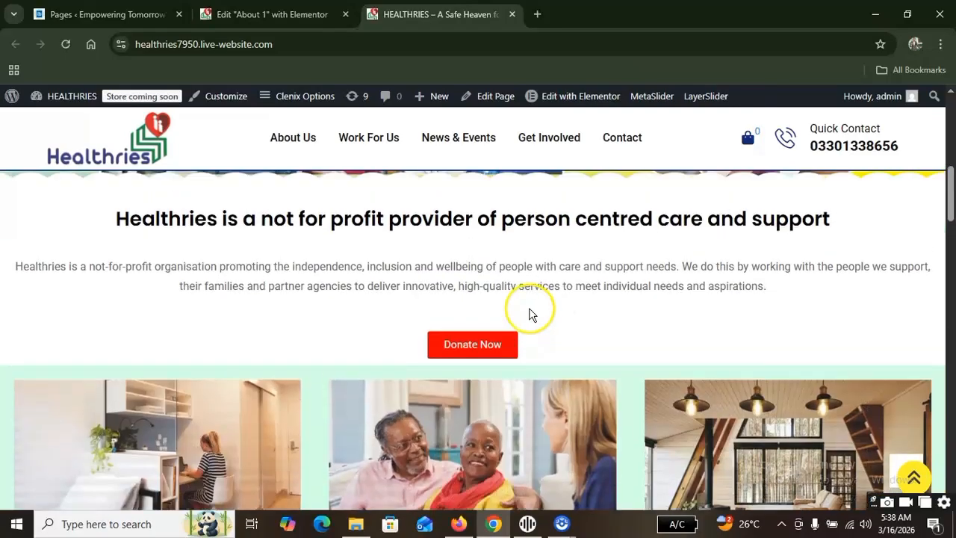
scroll(530, 313, up, 8)
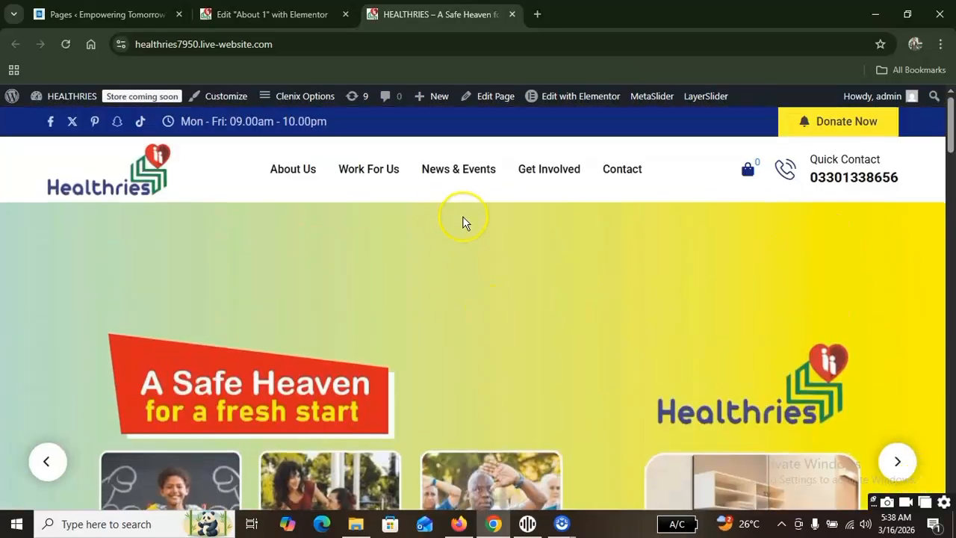
mouse_move(570, 100)
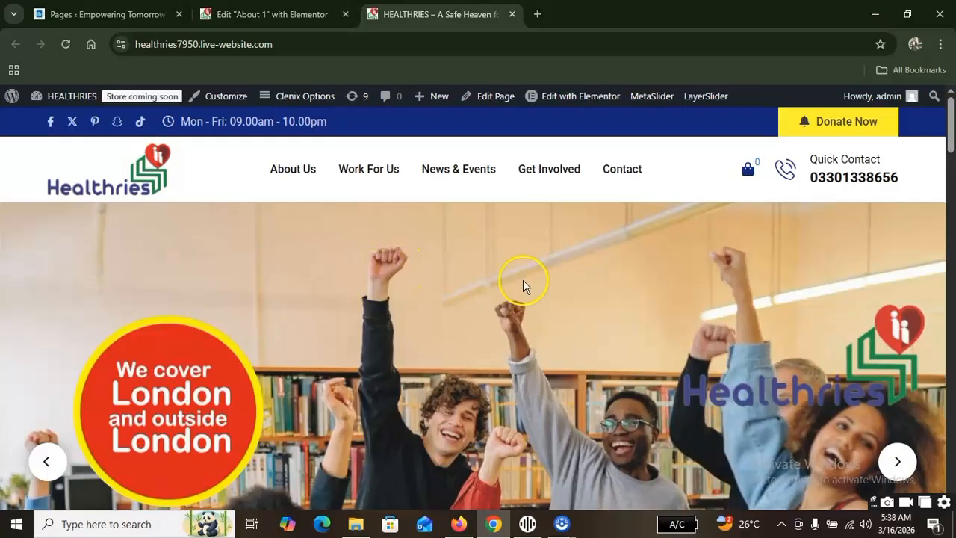
Switch to the About 1 page in the Elementor editor and look through its header, mission statement and Our Culture sections.
click(272, 15)
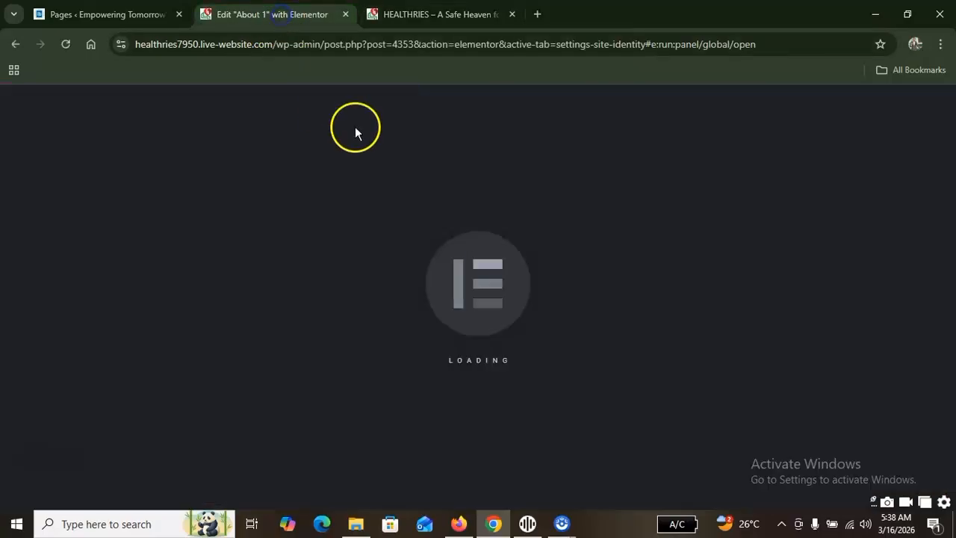
scroll(530, 166, down, 7)
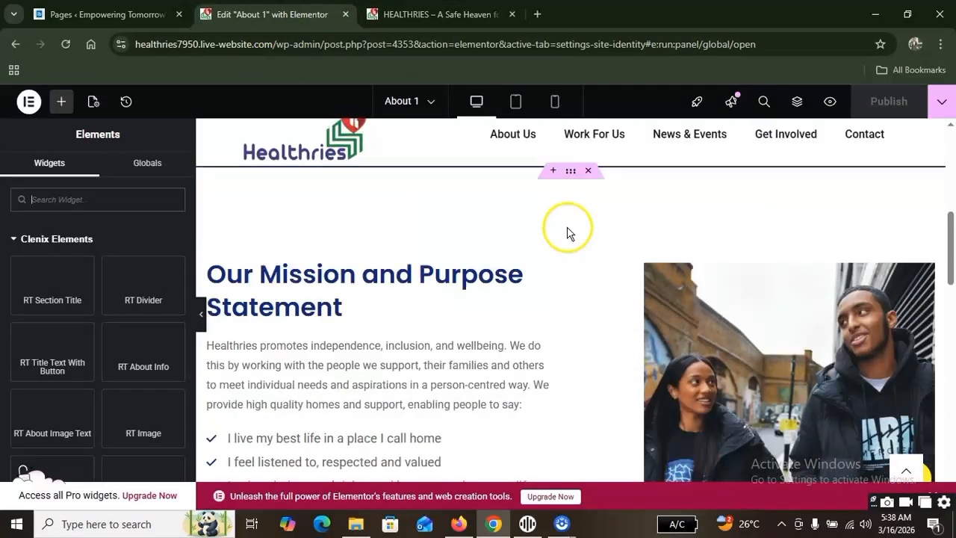
scroll(631, 309, down, 5)
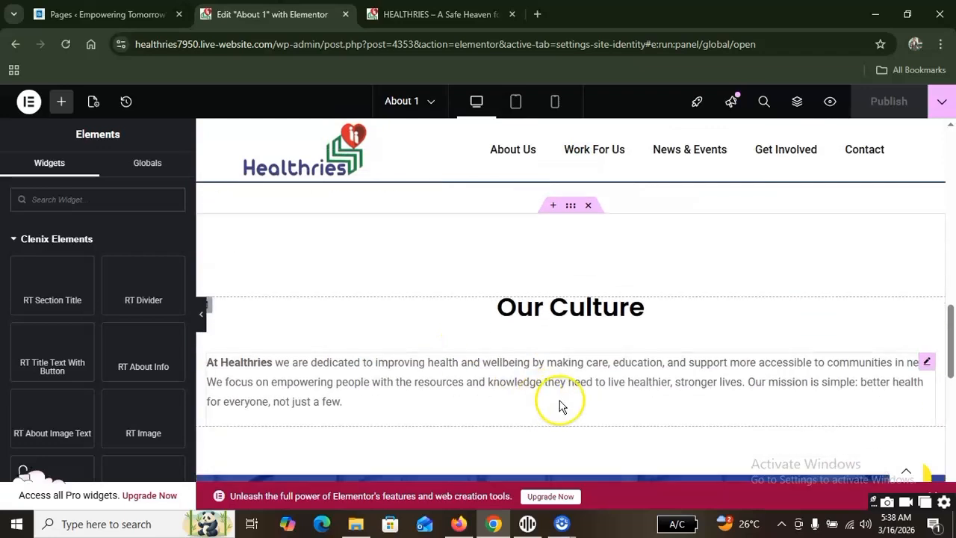
scroll(632, 337, up, 12)
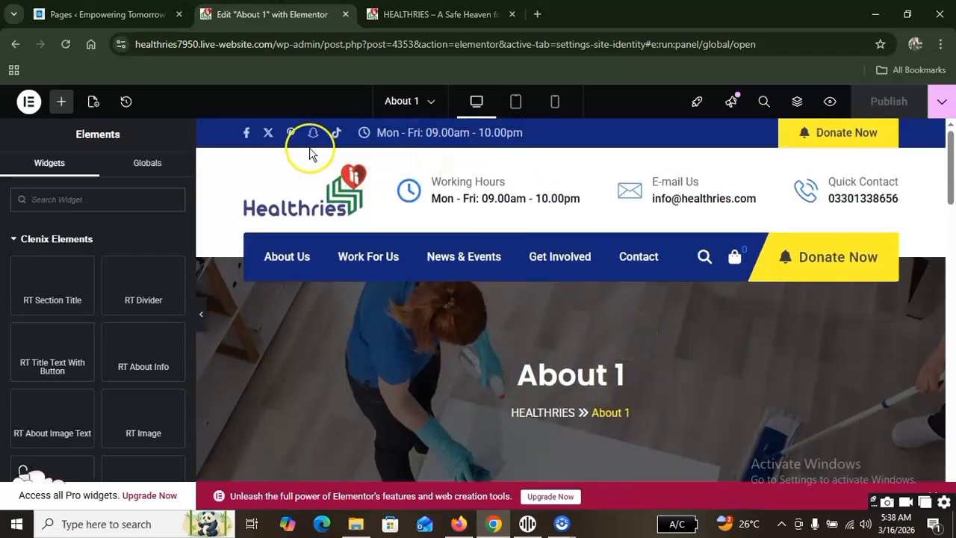
scroll(628, 309, down, 6)
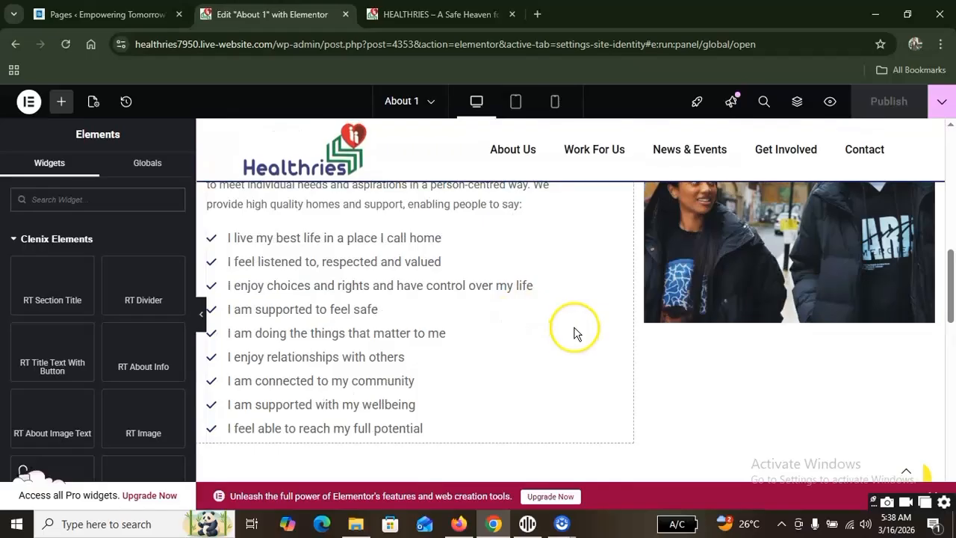
scroll(576, 331, up, 6)
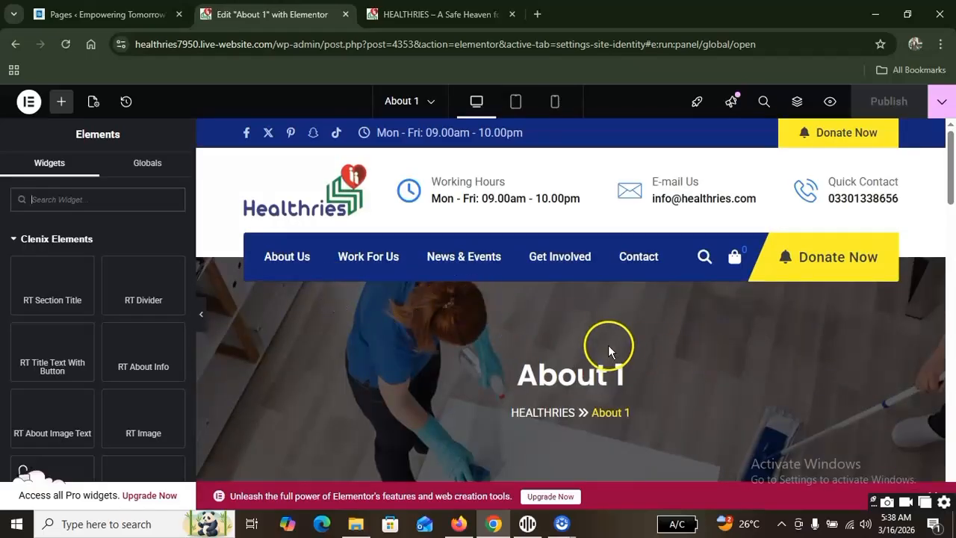
scroll(608, 345, down, 3)
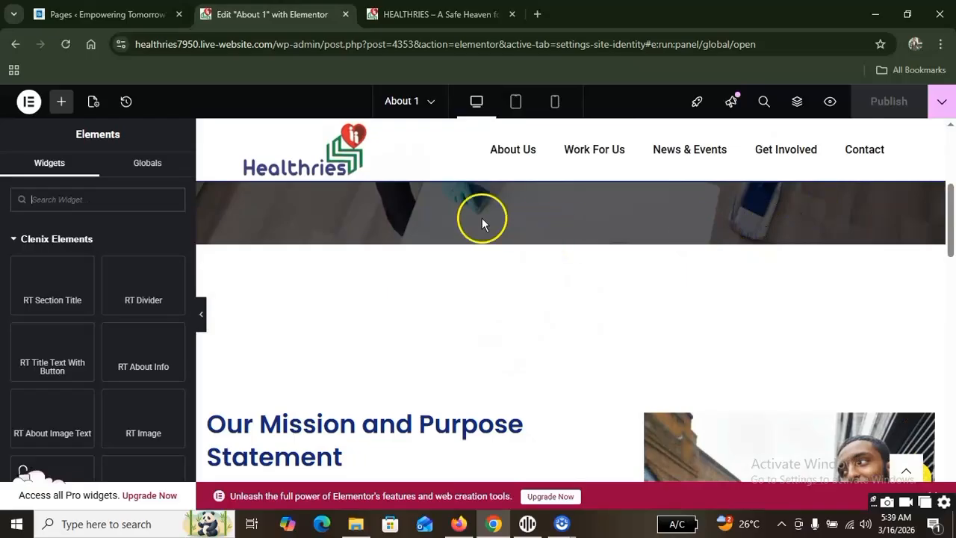
Return from the About 1 editor to Elementor's home page and look over the featured tools again.
click(15, 45)
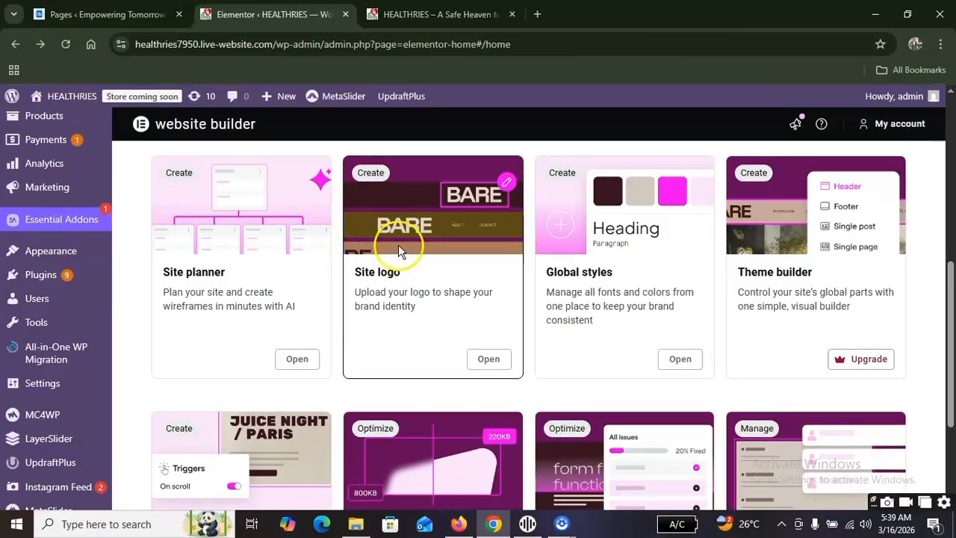
scroll(408, 224, down, 3)
scroll(430, 336, up, 6)
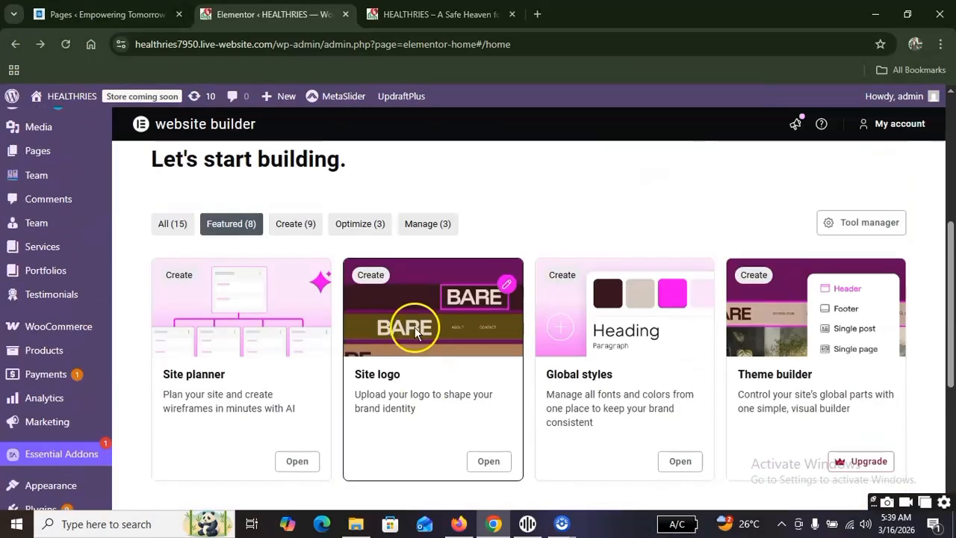
Open Elementor's Editor settings and look through the General options from Post Types to Data Sharing.
scroll(523, 277, up, 1)
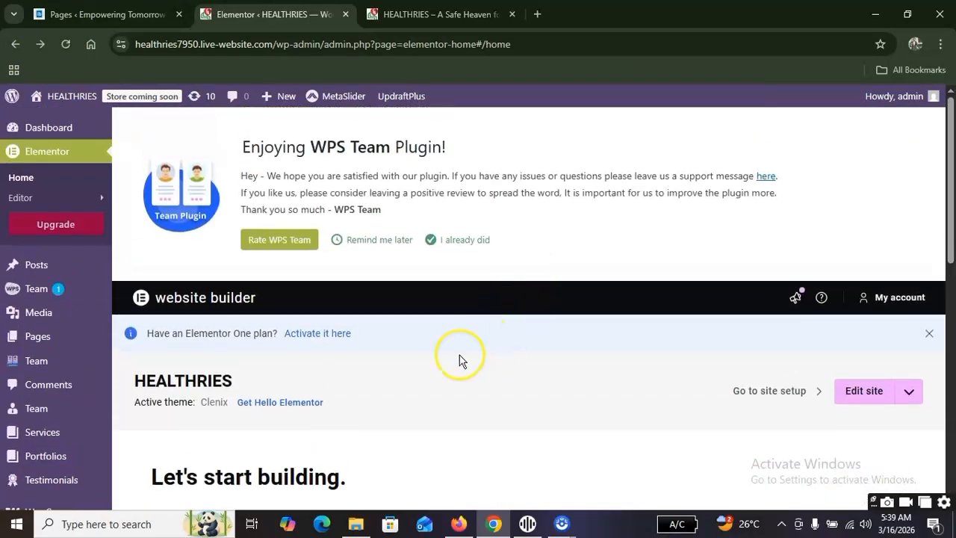
scroll(523, 234, down, 2)
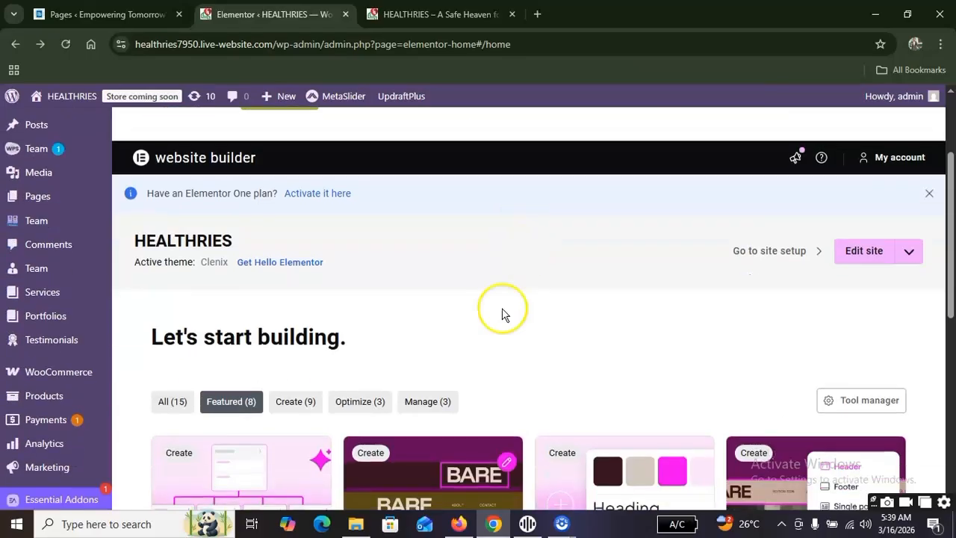
scroll(268, 297, up, 2)
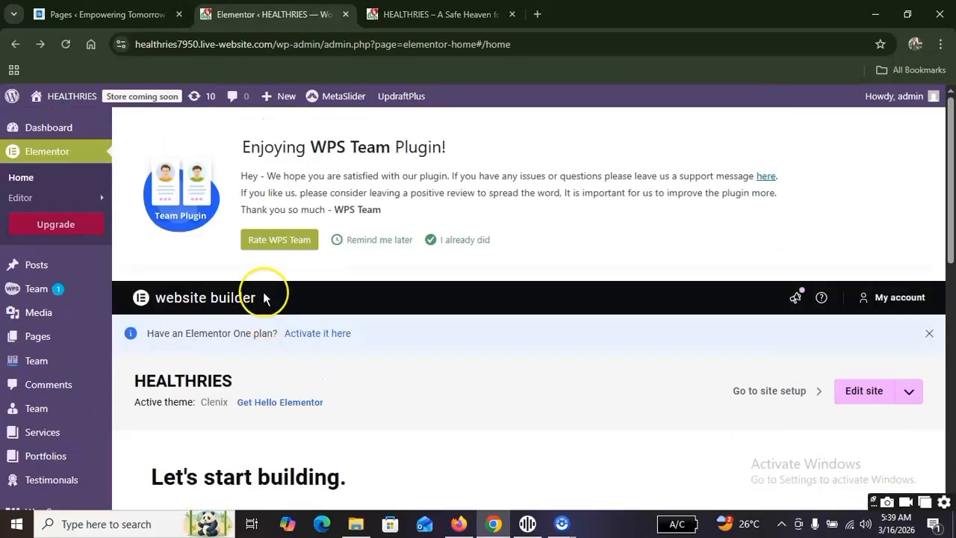
mouse_move(71, 206)
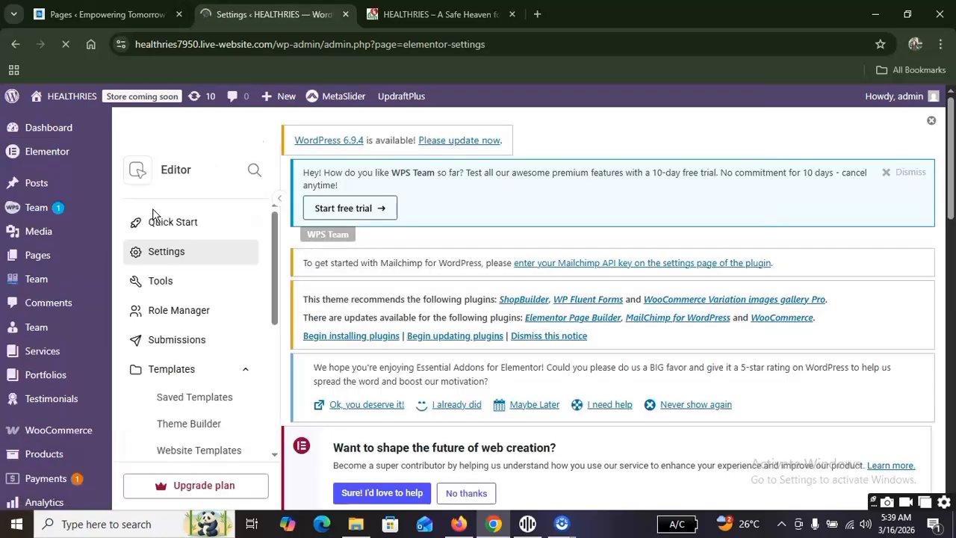
scroll(342, 275, down, 10)
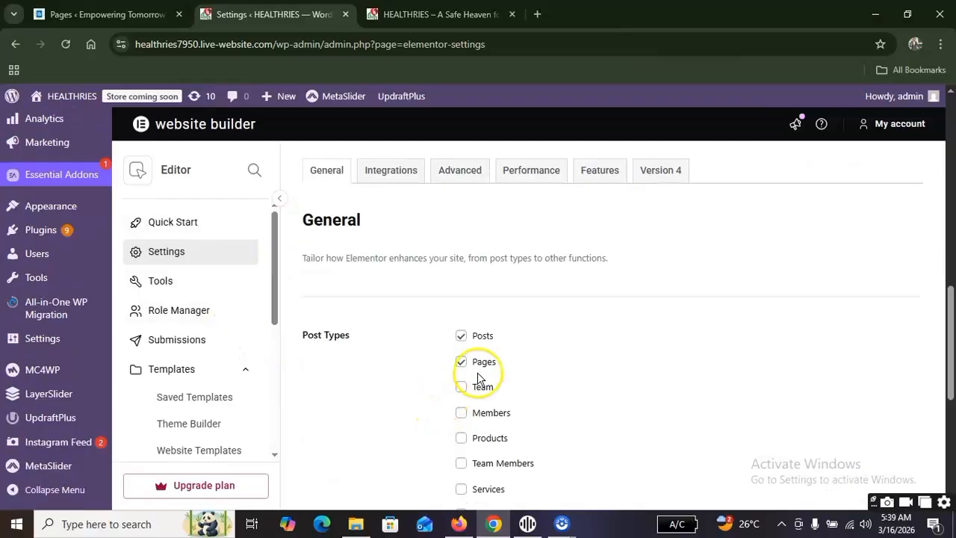
scroll(478, 377, down, 2)
scroll(444, 274, down, 3)
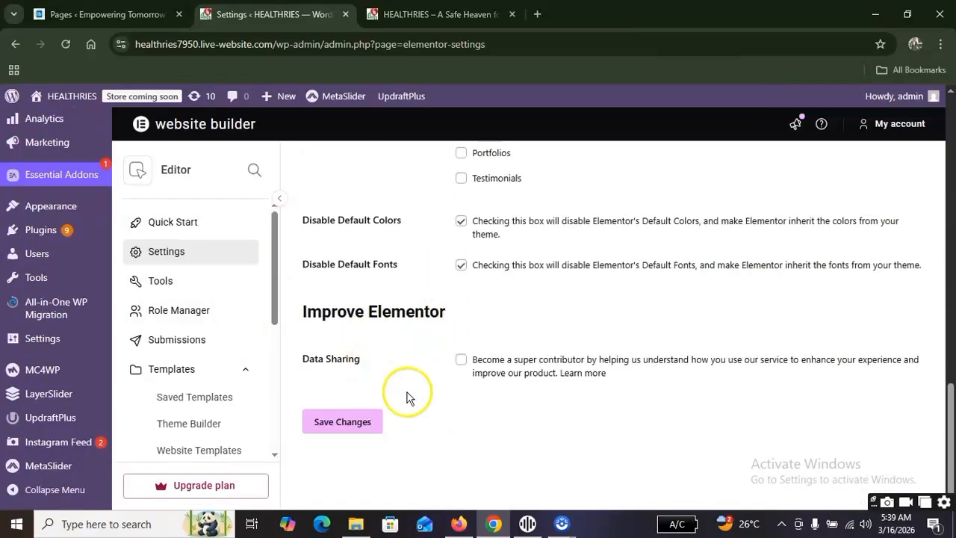
scroll(409, 397, up, 8)
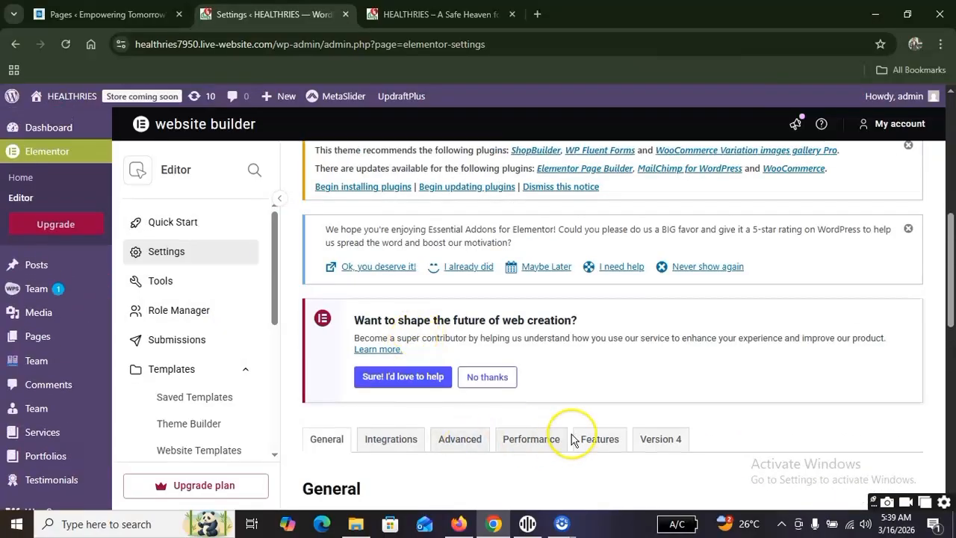
Look through the Editor's navigation entries under Templates, Custom Elements and System.
scroll(224, 316, down, 4)
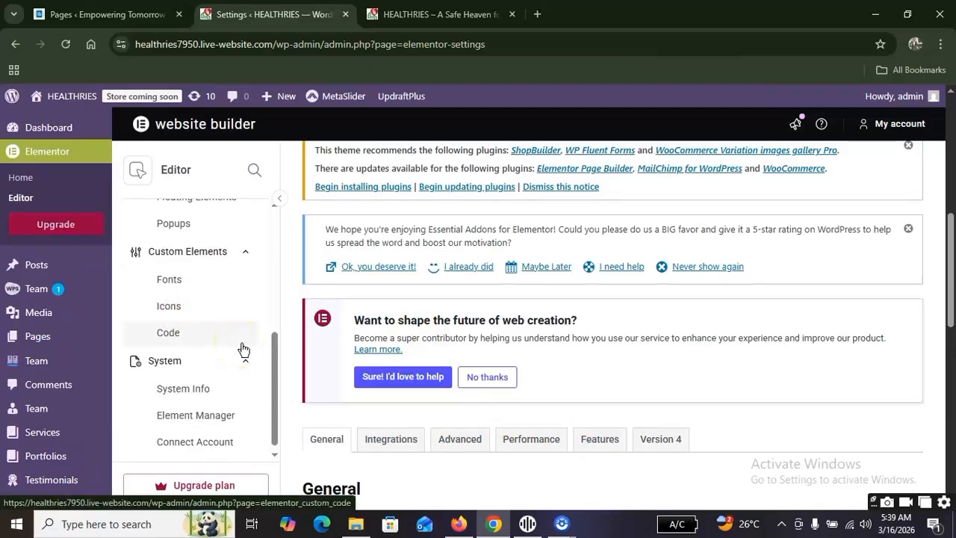
scroll(201, 377, down, 2)
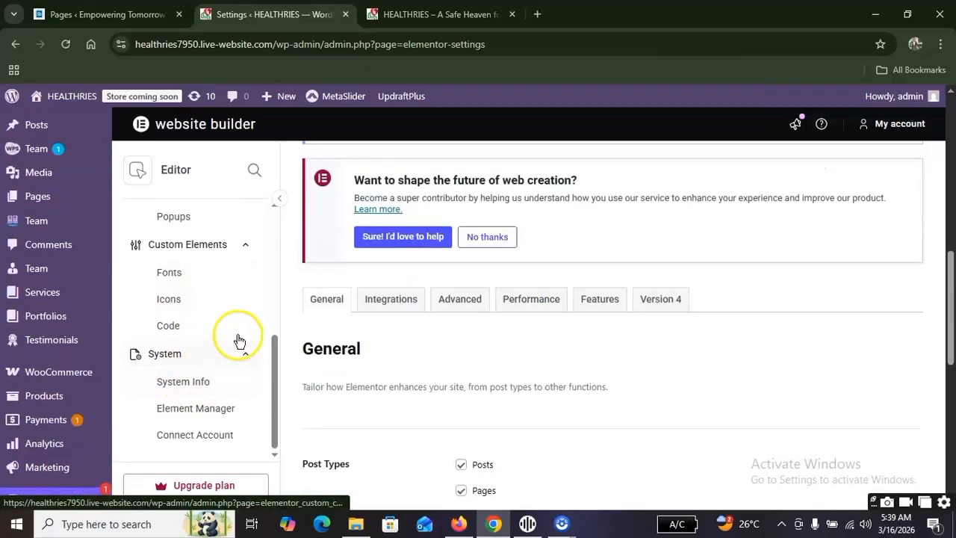
scroll(239, 341, up, 6)
scroll(421, 252, up, 2)
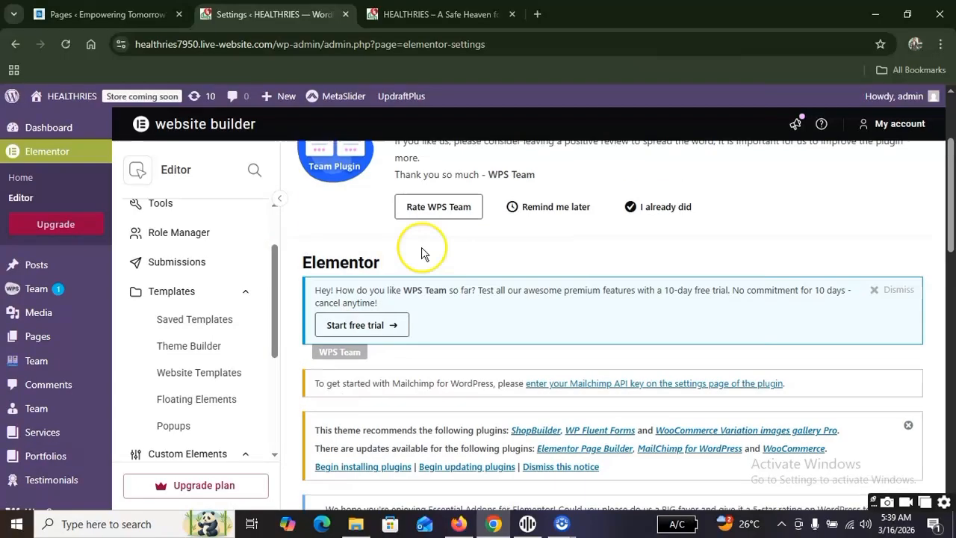
Review the plugin notices on the Elementor settings page and the Post Types options again.
scroll(542, 248, up, 2)
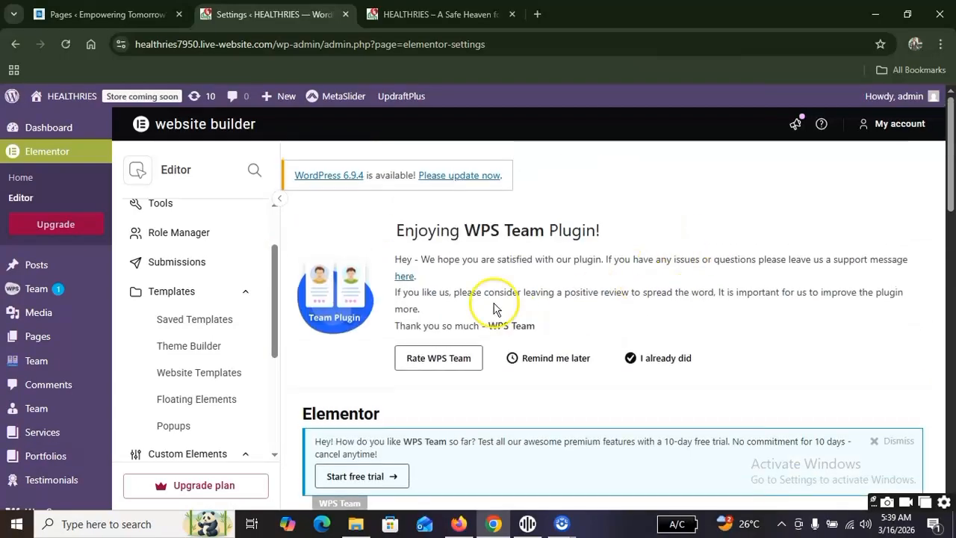
drag(382, 217, 631, 231)
click(631, 231)
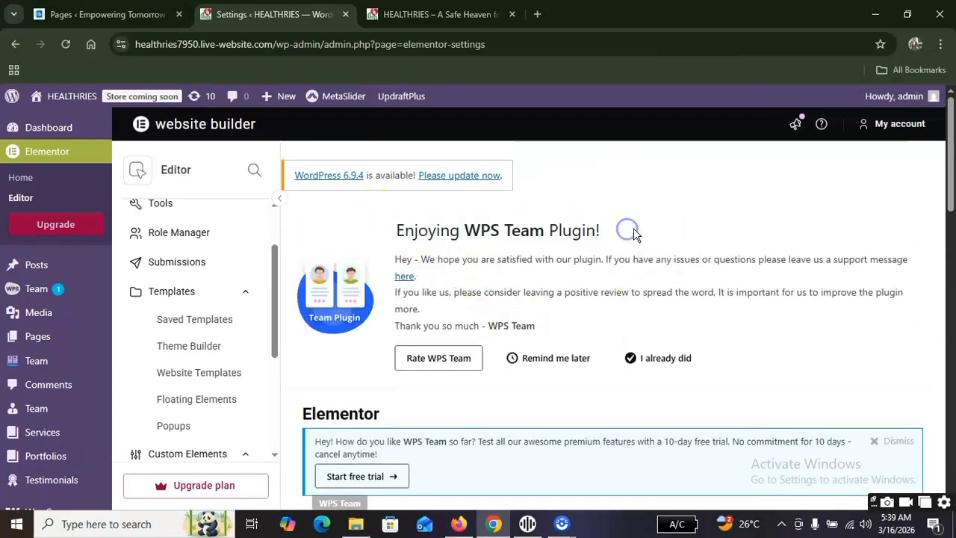
scroll(583, 222, down, 12)
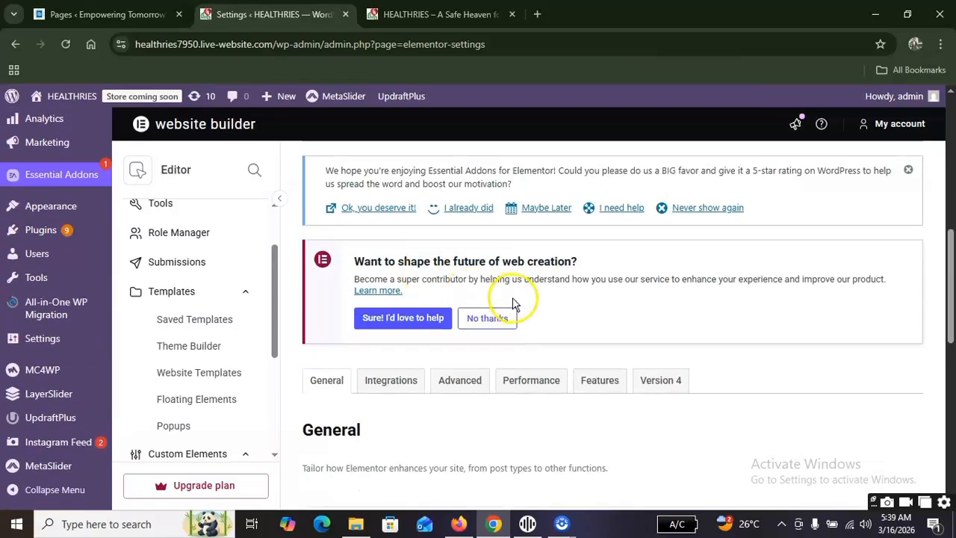
scroll(603, 280, down, 4)
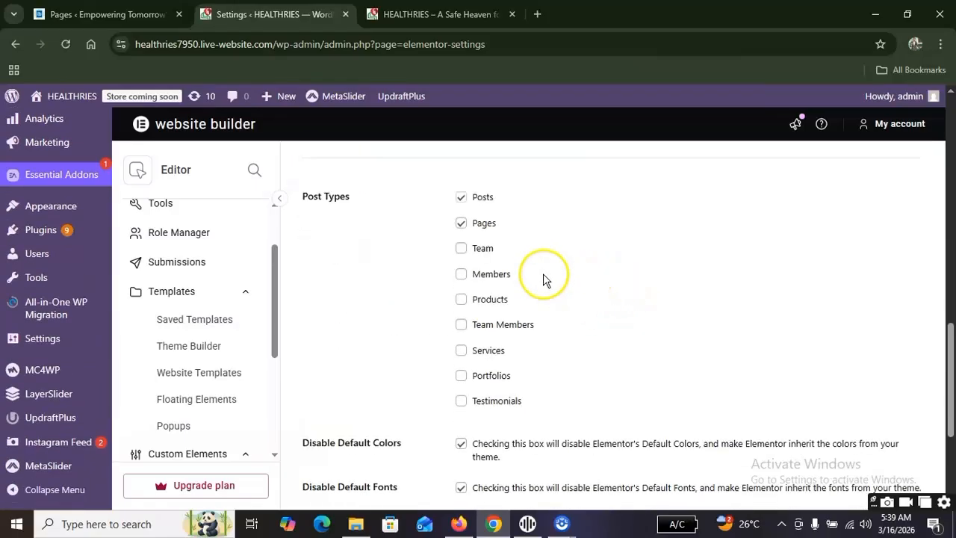